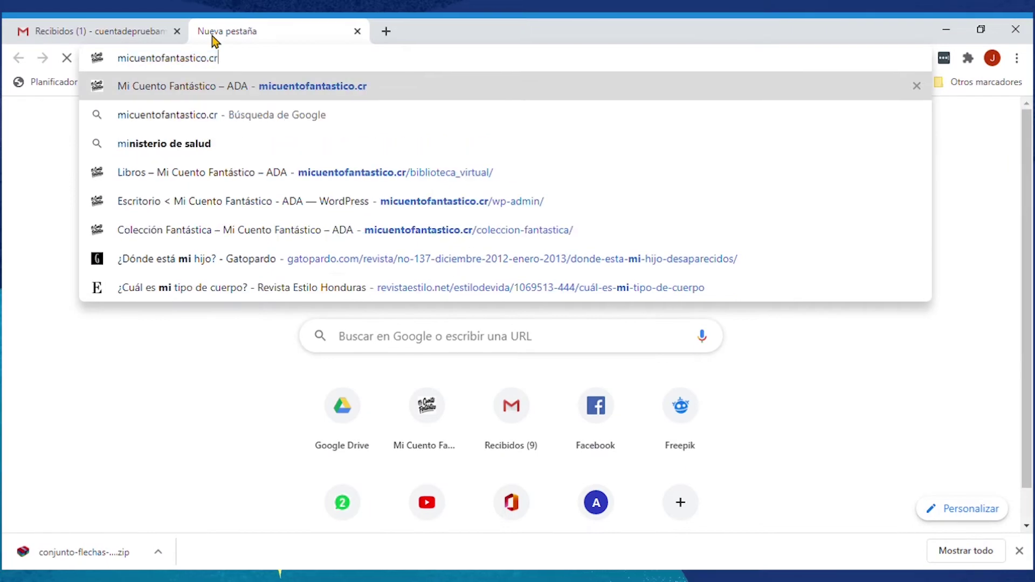
Step: Load micuentofantastico.cr and follow its INSCRIBIR CUENTO link to the Cuenta MCF page
key(Return)
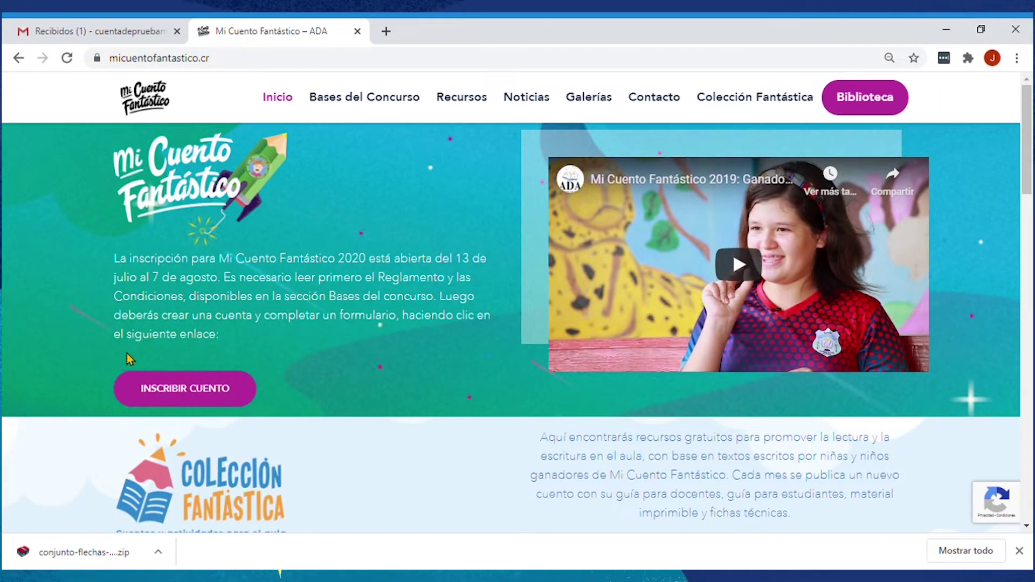
click(196, 392)
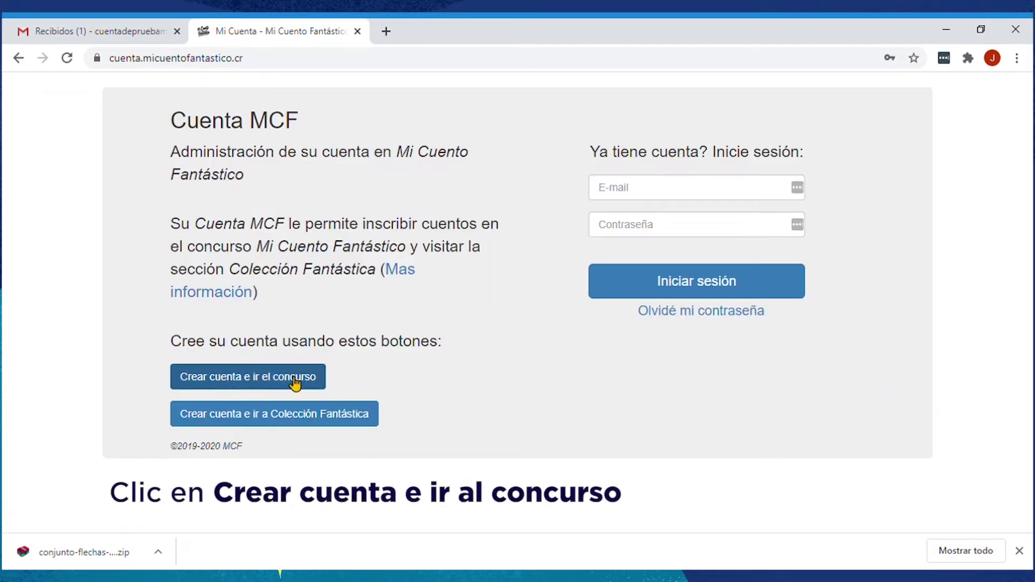
Step: Start a new contest account, entering the holder's details and their e-mail address twice
click(274, 381)
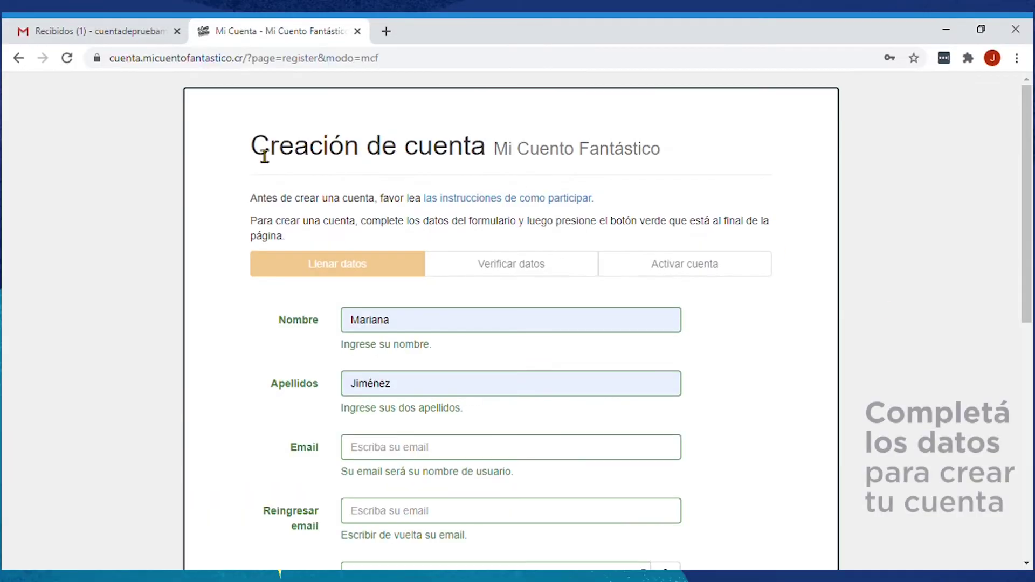
drag(258, 154, 497, 167)
click(408, 324)
key(Tab)
key(Tab)
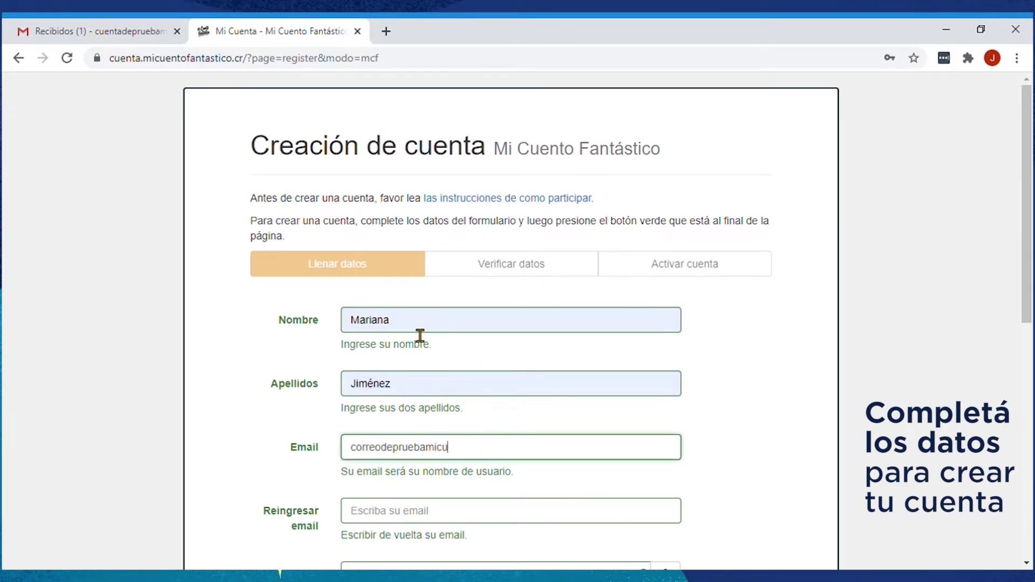
key(Tab)
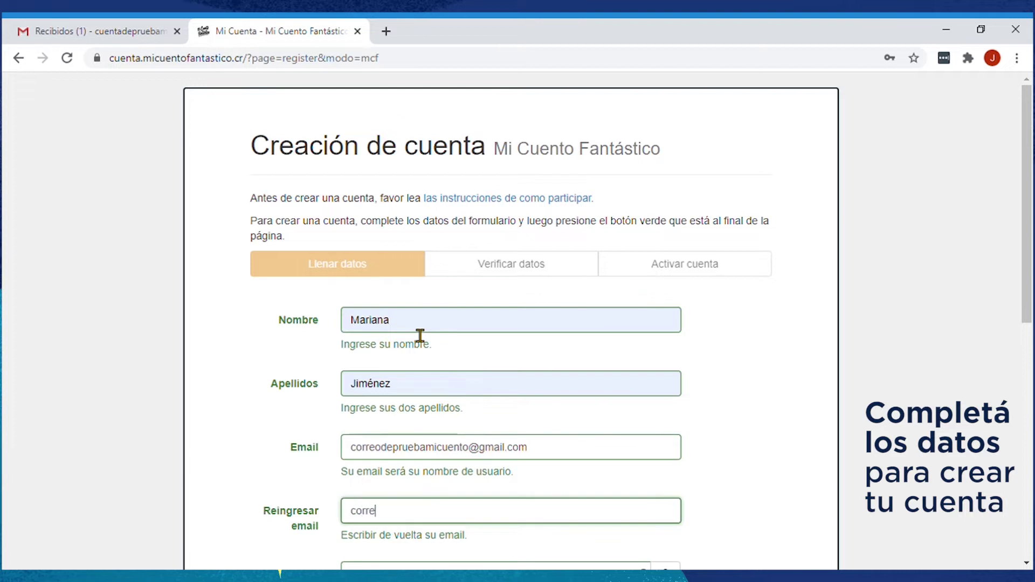
Step: Fill in the account password fields and accept the contest terms and privacy policy
scroll(420, 336, down, 5)
key(Tab)
text(abc)
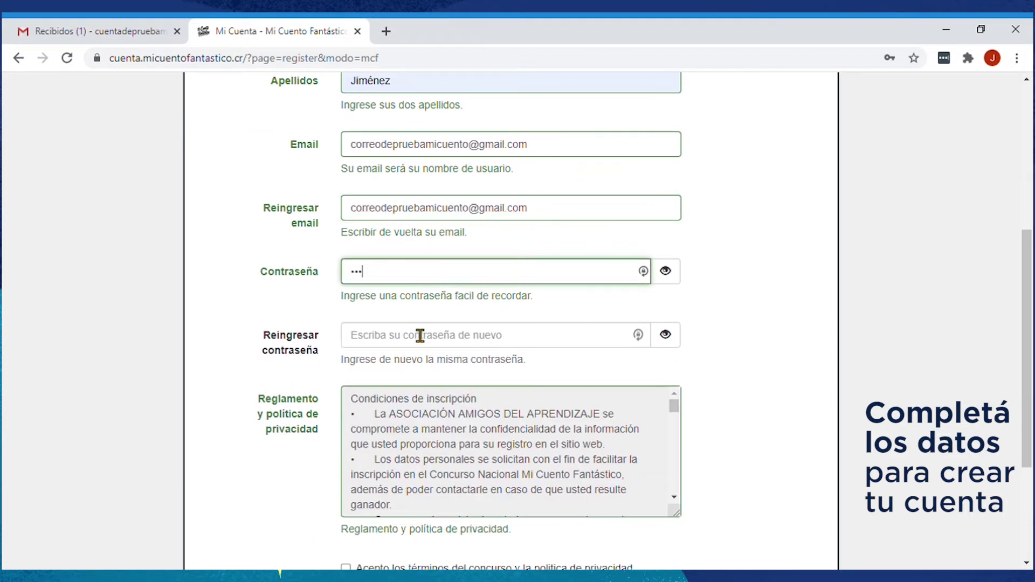
click(420, 335)
text(abcde)
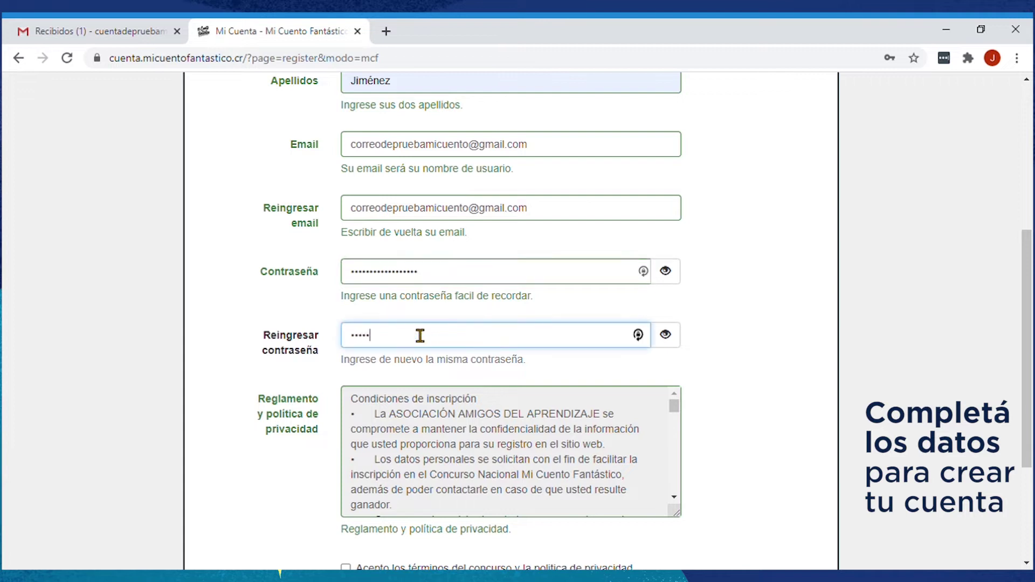
scroll(645, 477, down, 5)
scroll(645, 489, down, 5)
click(432, 416)
Step: Submit the sign-up form to create the account and go to the e-mail inbox
scroll(647, 469, down, 1)
click(733, 517)
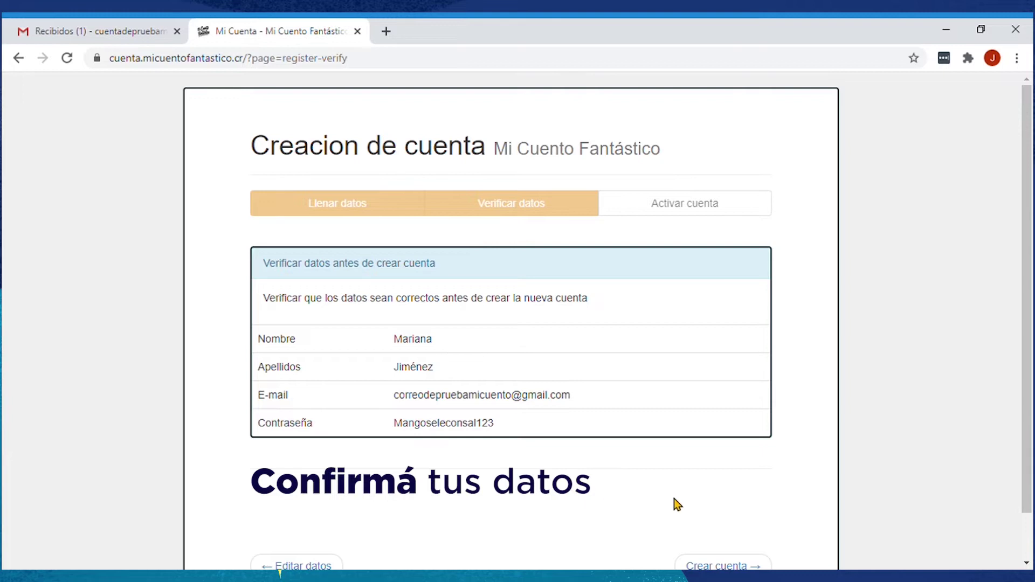
scroll(678, 504, down, 1)
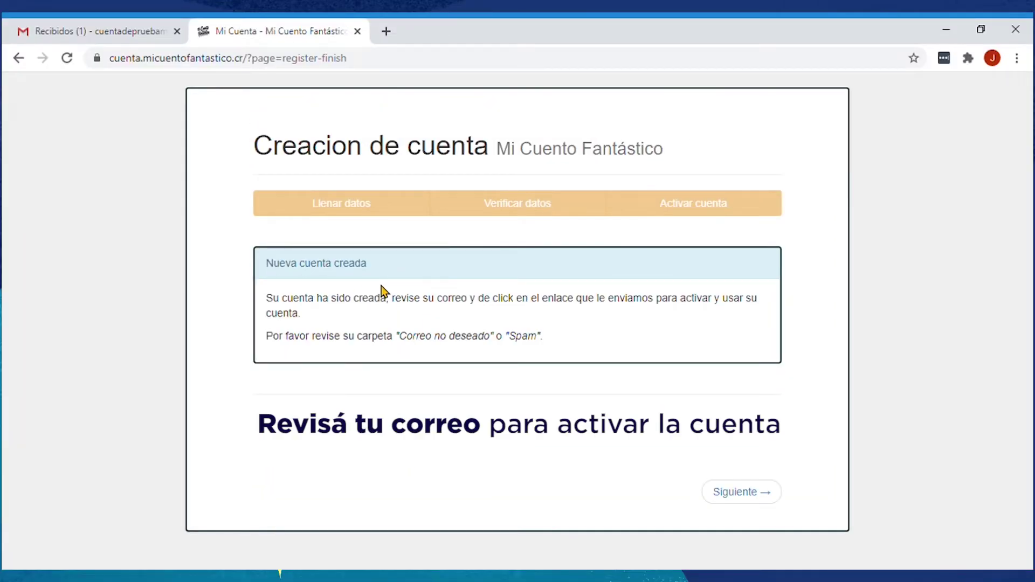
click(738, 492)
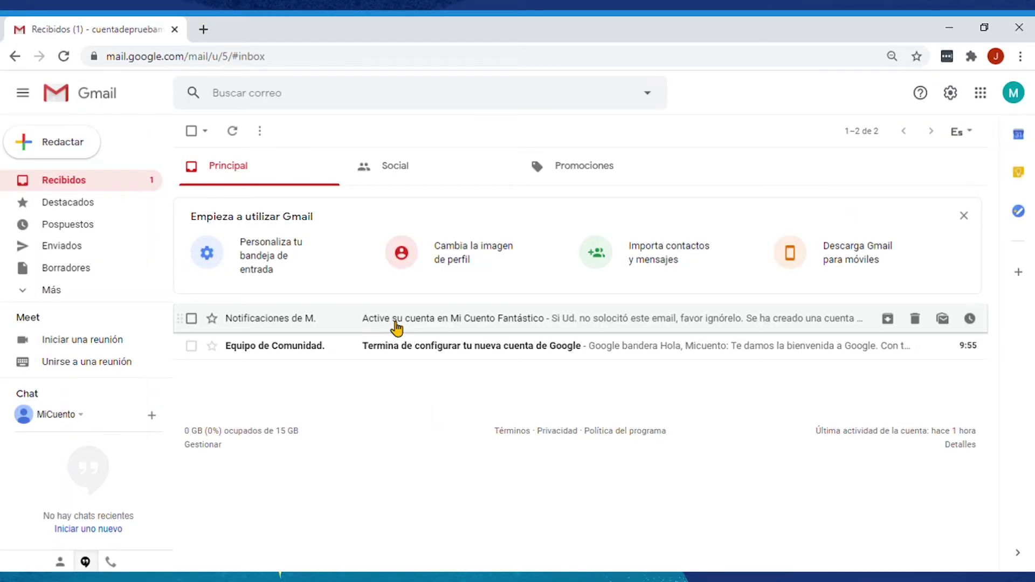
Step: Open the 'Active su cuenta en Mi Cuento Fantástico' e-mail and follow its activation link
click(397, 324)
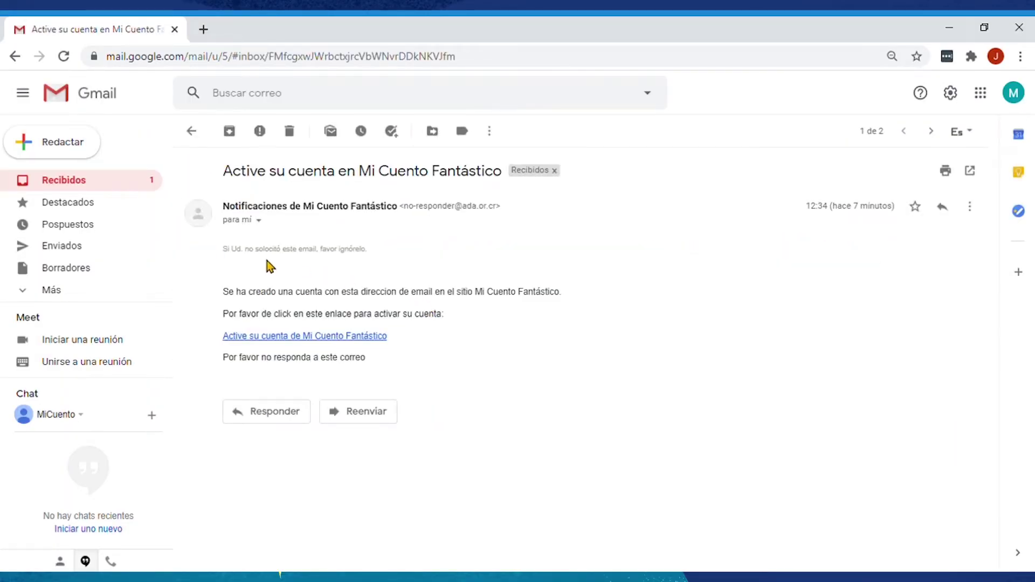
click(291, 337)
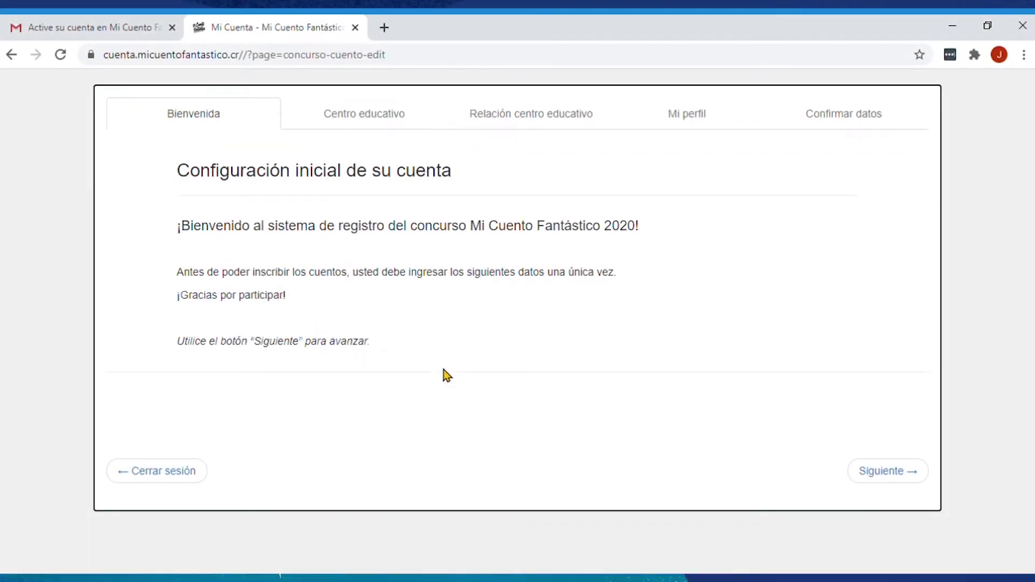
Step: Search 'Ricardo Jiménez' and select the school with MEP code 1909 in El Tejar, Cartago
click(887, 472)
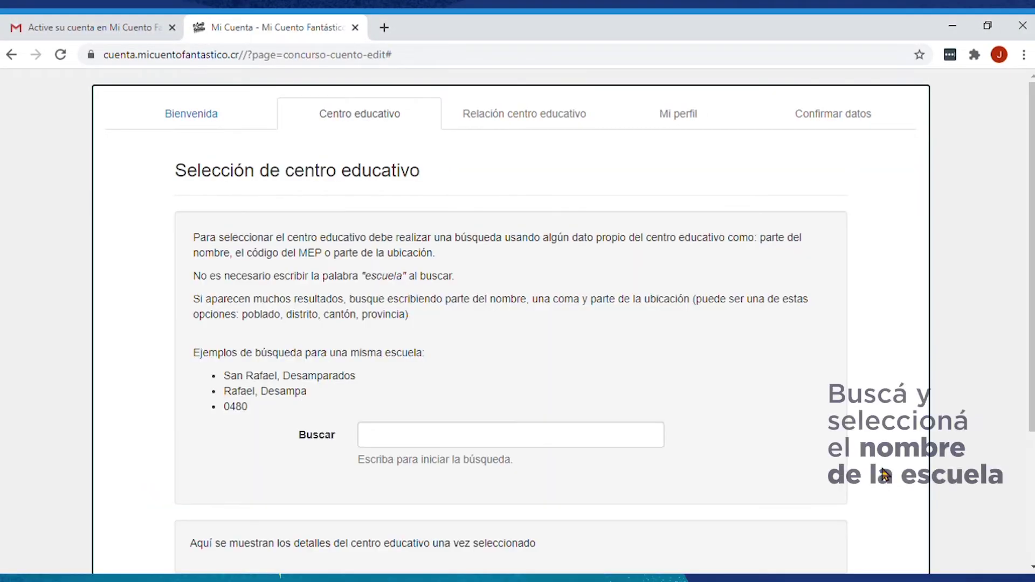
drag(175, 172, 426, 181)
scroll(534, 355, down, 2)
click(414, 368)
text(Ricard)
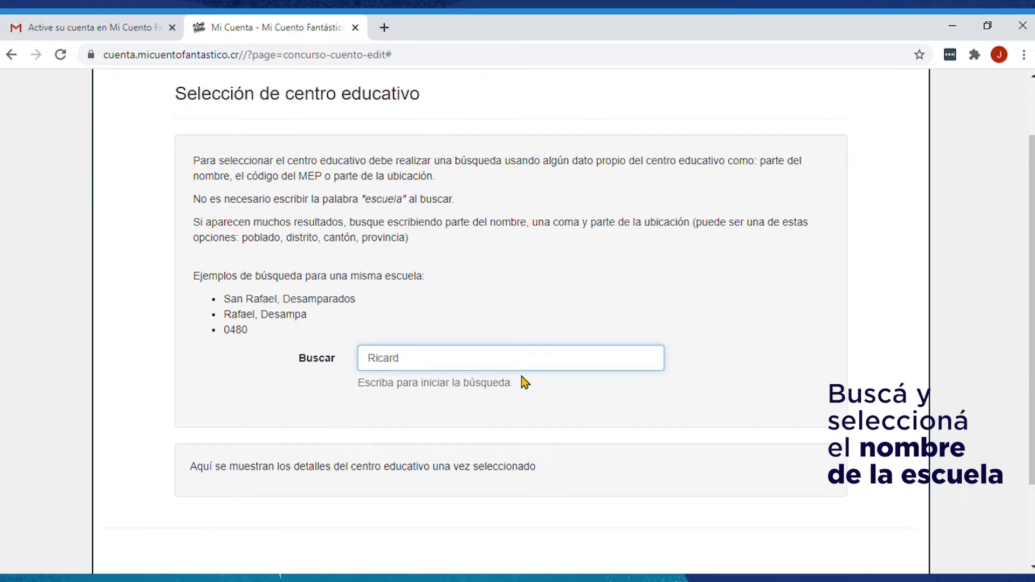
text(o Jiménez)
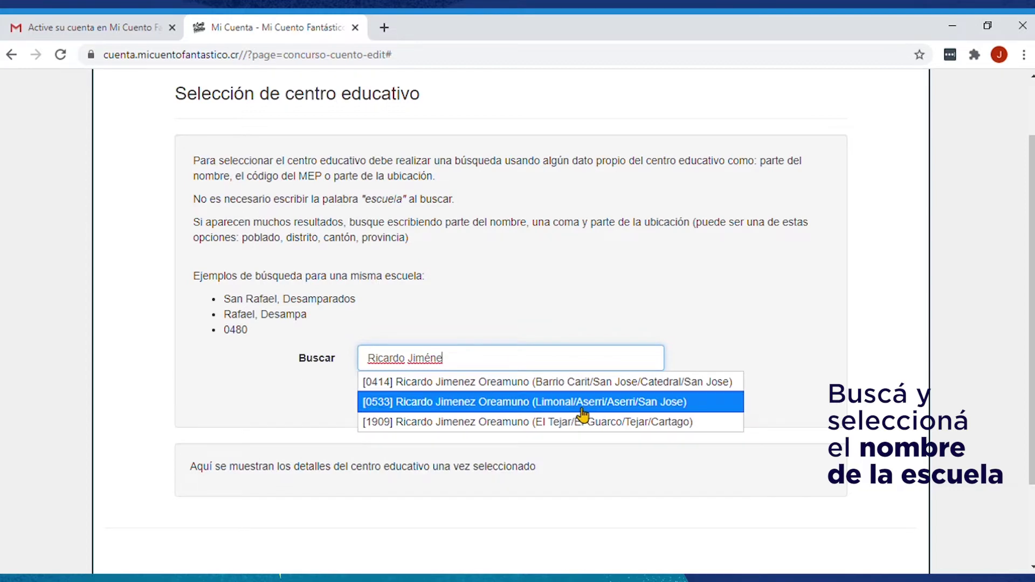
click(577, 426)
scroll(580, 429, down, 2)
scroll(580, 426, down, 3)
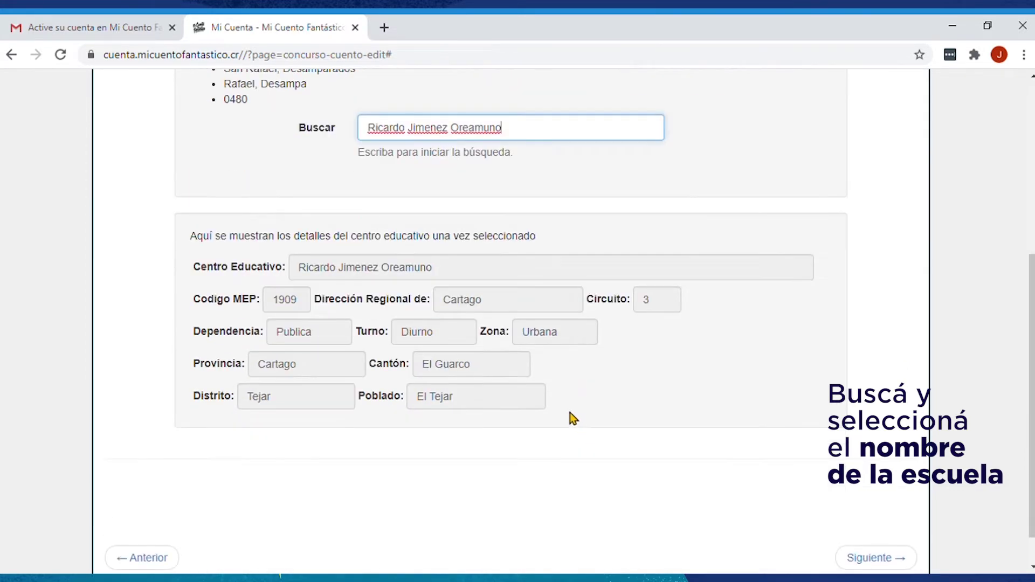
scroll(653, 431, down, 1)
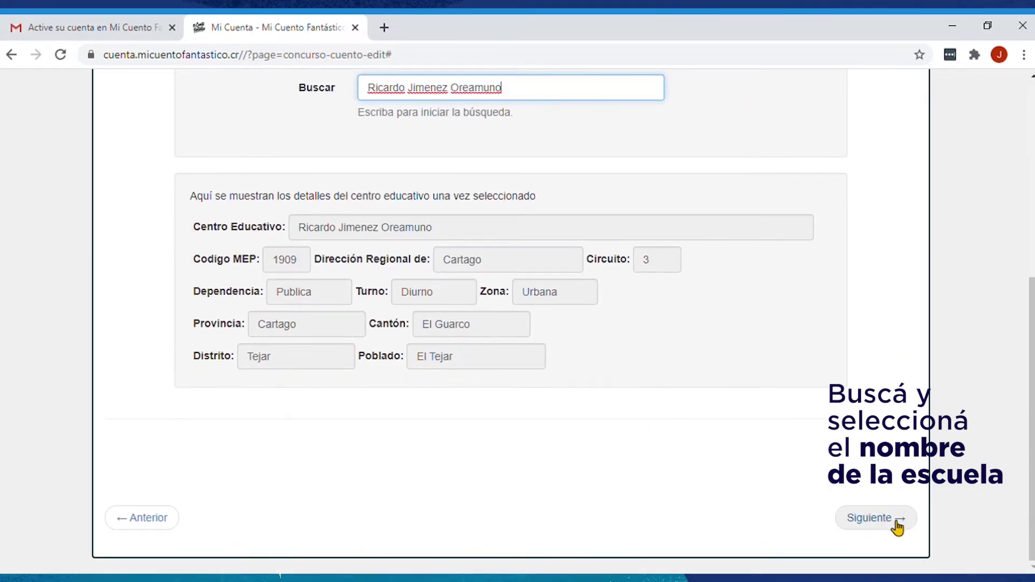
click(876, 519)
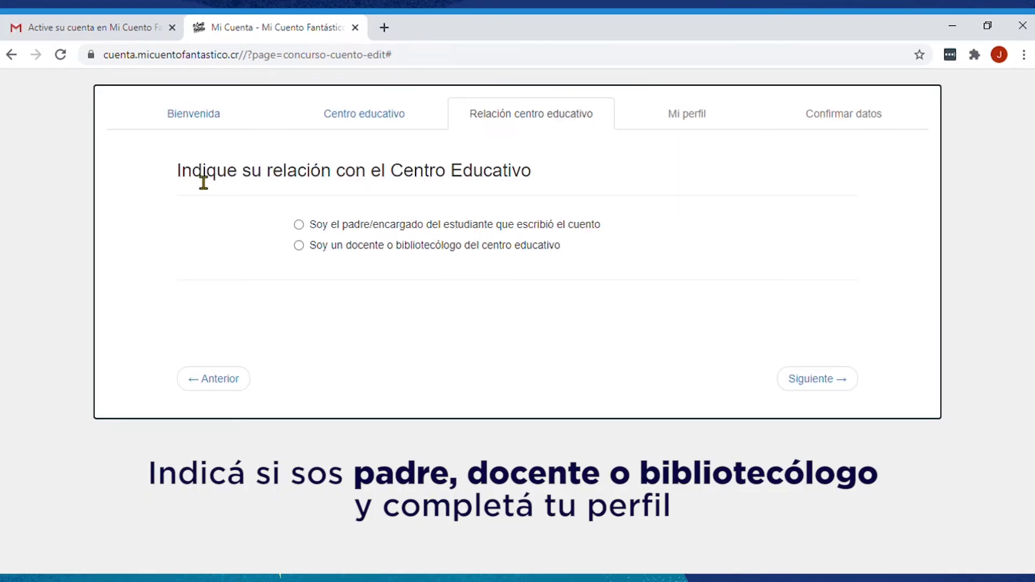
Step: Choose the parent/guardian role and enter the identity document number in Cedula
drag(193, 178, 538, 185)
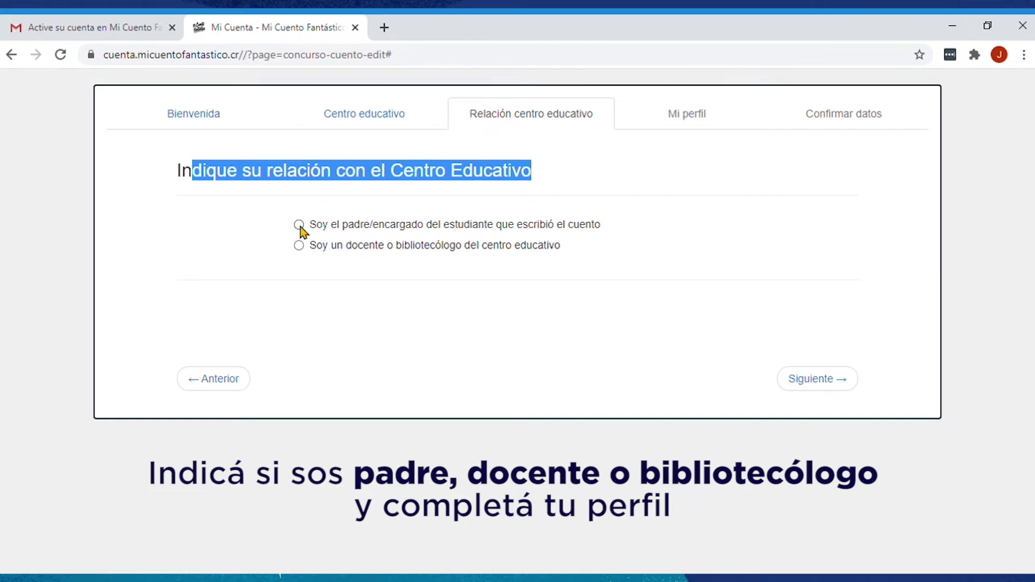
click(821, 384)
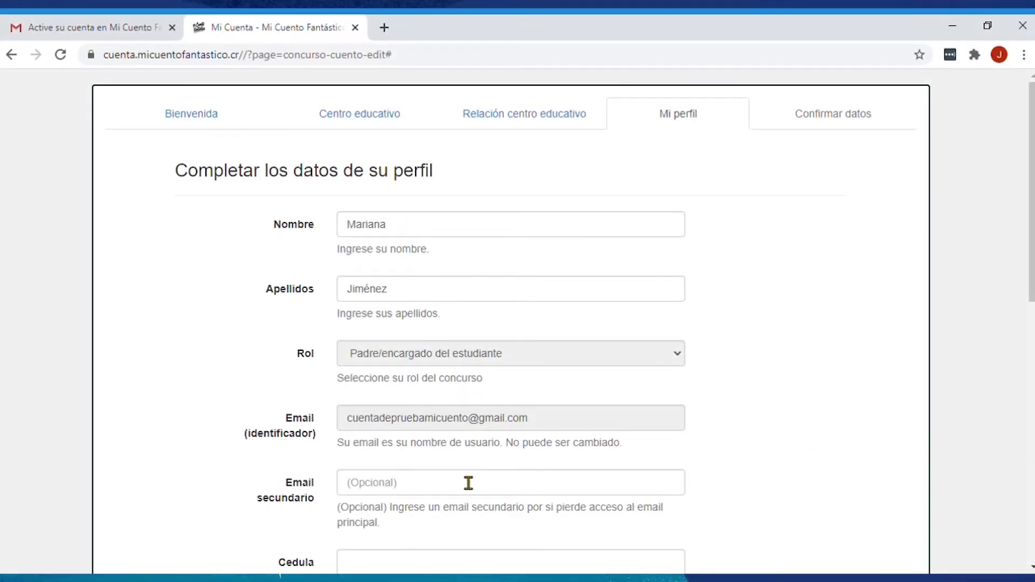
scroll(468, 480, down, 6)
click(369, 267)
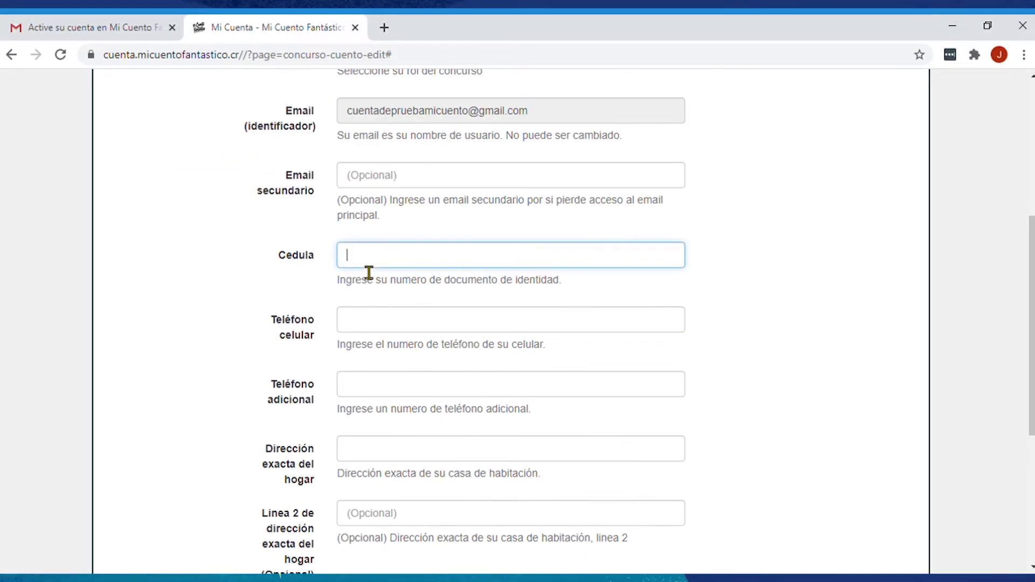
Step: Fill in the mobile and additional phone numbers and the exact home address, then continue
click(405, 324)
text(88888888)
click(407, 389)
text(22222222)
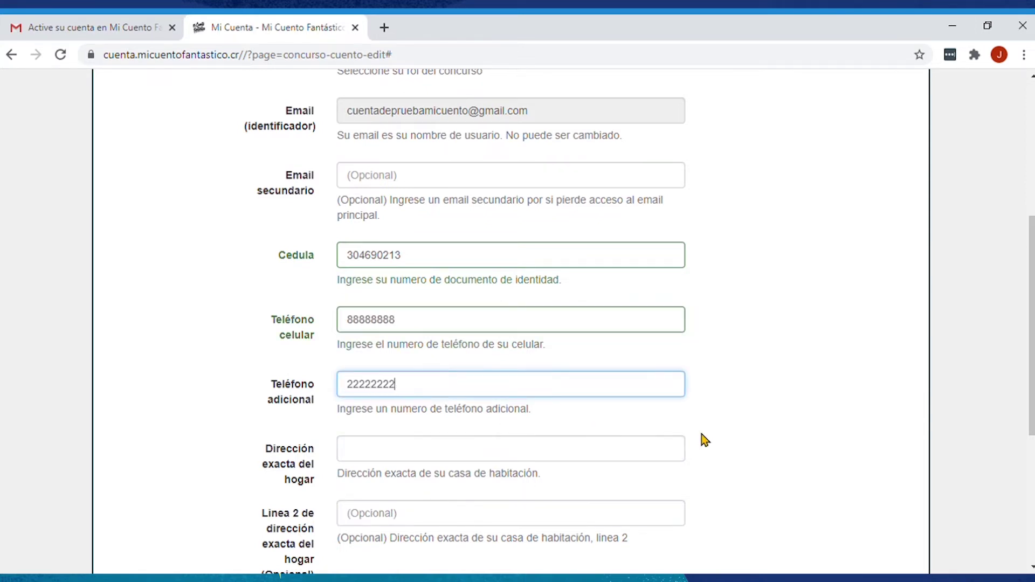
key(Tab)
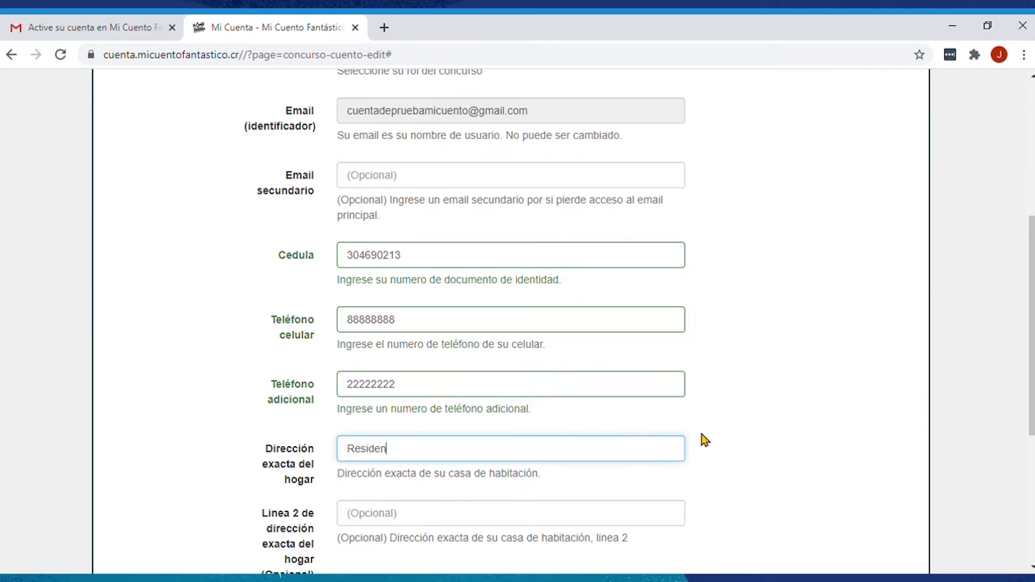
text(Residencial María del Rosario, Tejar.)
scroll(772, 416, down, 5)
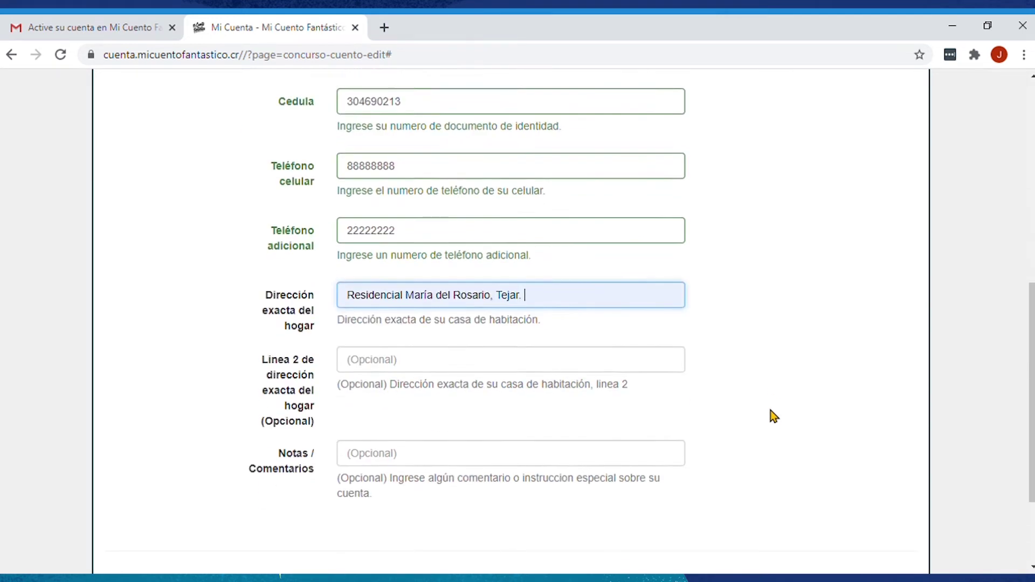
click(884, 520)
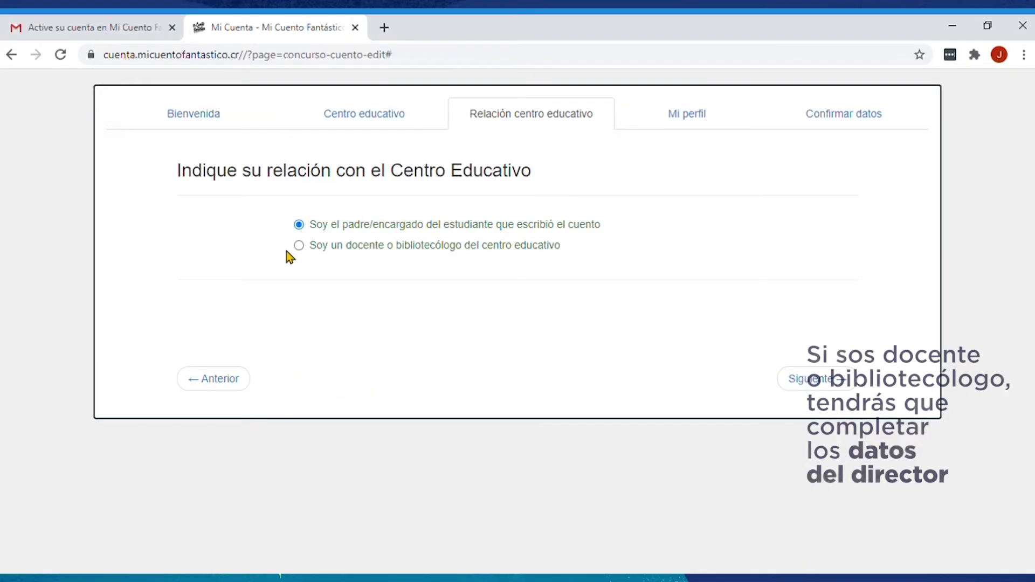
Step: Switch to the teacher/librarian role and enter the director's first name and surnames
click(296, 246)
scroll(661, 295, down, 3)
click(348, 272)
click(588, 340)
Step: Enter the director's e-mail address and the school's e-mail address
scroll(603, 353, down, 4)
click(339, 176)
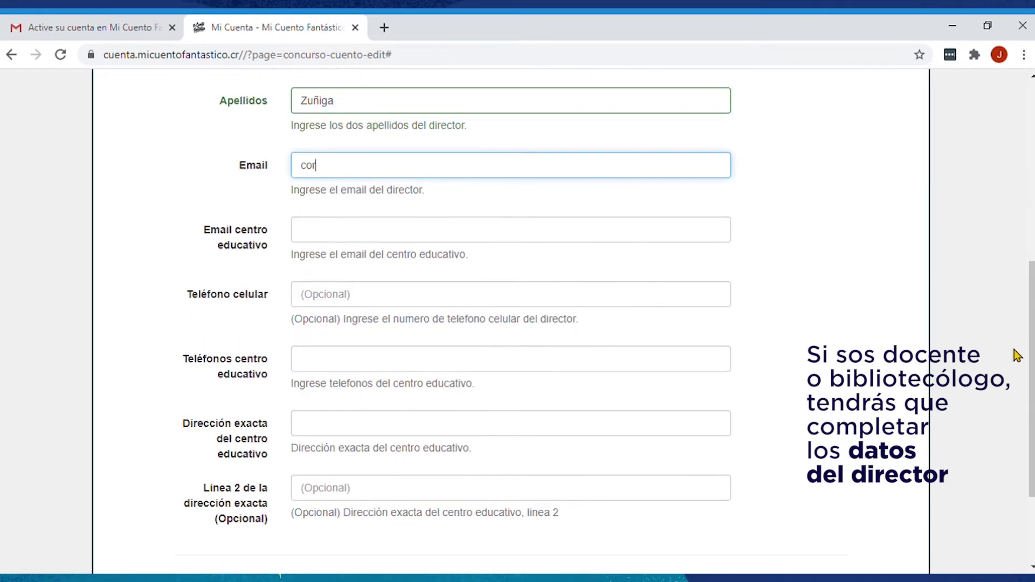
click(352, 240)
Step: Fill in the director's mobile, the school phone and the school address, then save the setup
scroll(439, 296, down, 1)
key(Tab)
text(22)
scroll(354, 229, down, 1)
click(354, 227)
text(25)
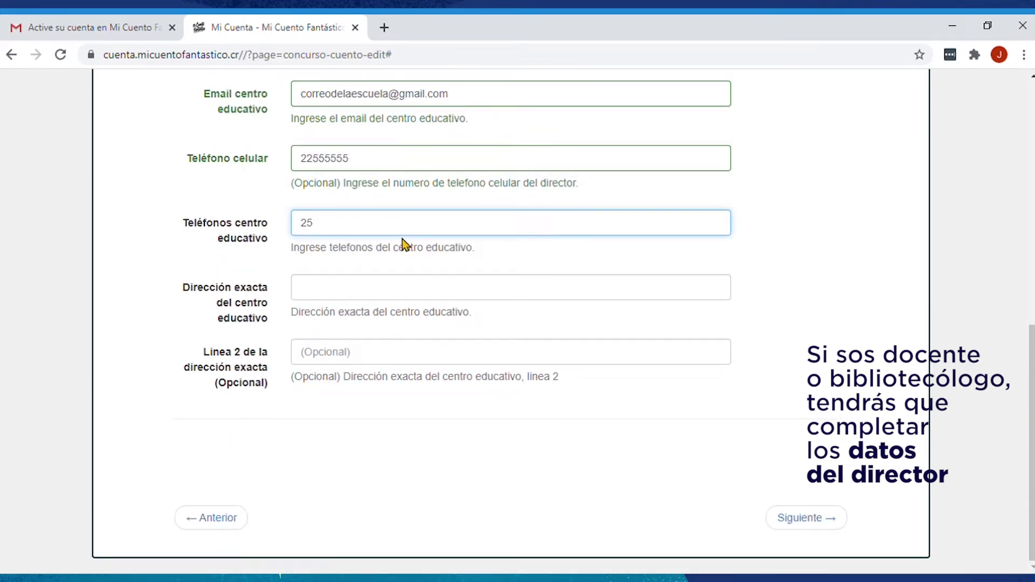
text(552222)
key(Tab)
text(Tejar del Guarco)
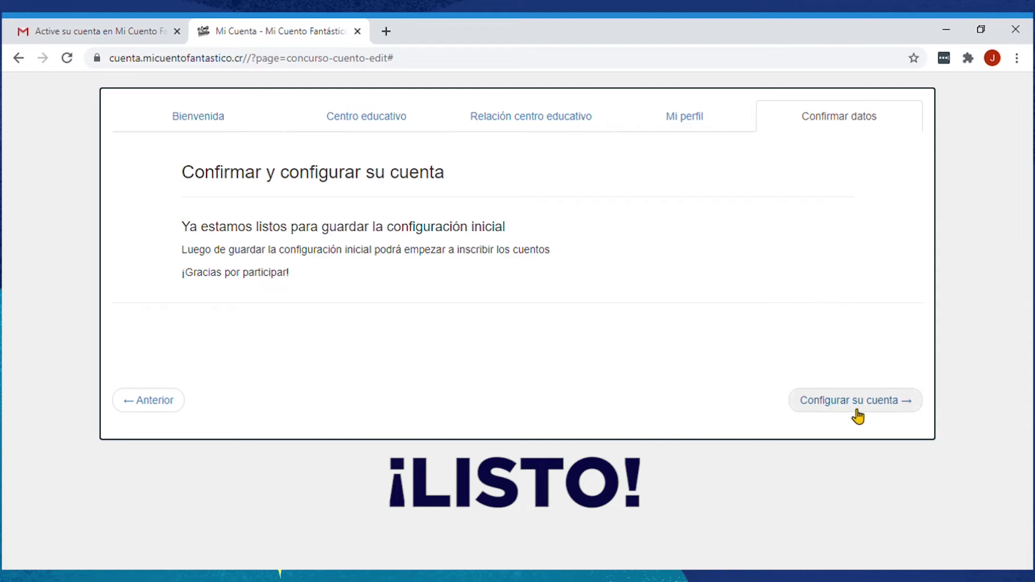
click(856, 406)
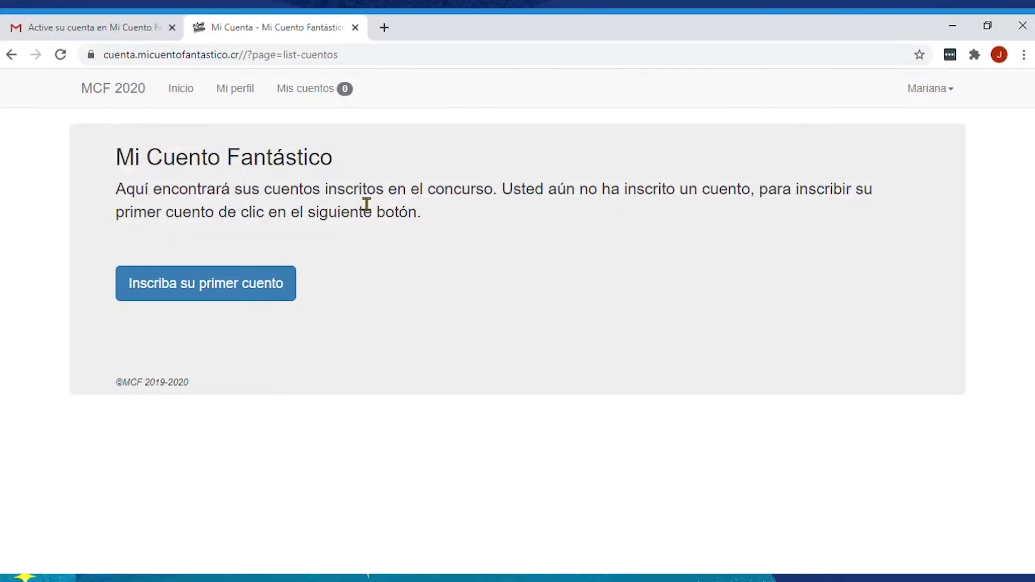
Step: Start registering the first story and advance to the student details step
drag(116, 157, 345, 173)
click(335, 291)
click(221, 282)
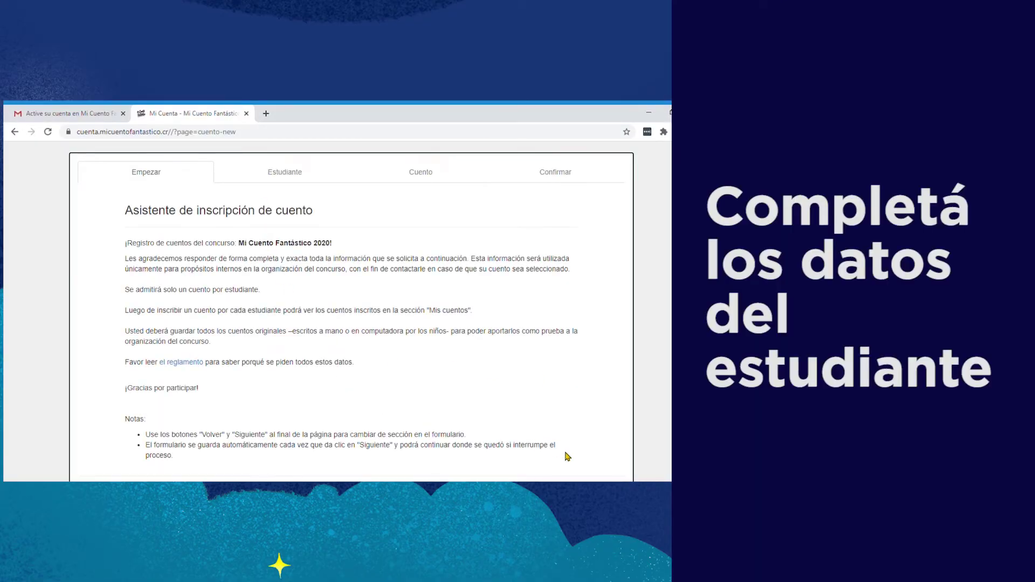
scroll(565, 456, down, 2)
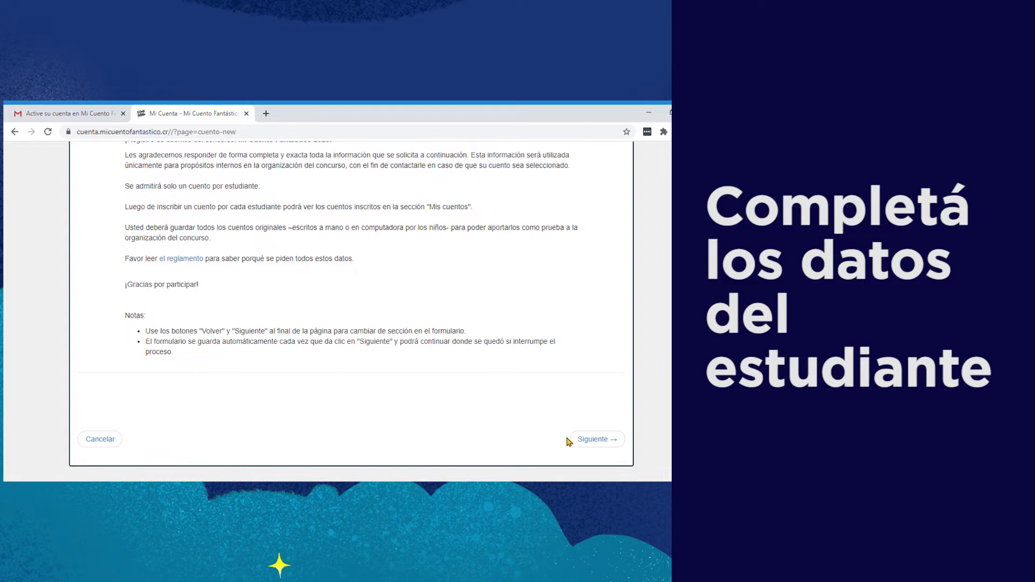
click(596, 439)
Step: Enter the student's first name and surname, and set the birth date to 2010-05-17
drag(125, 210, 284, 228)
click(264, 345)
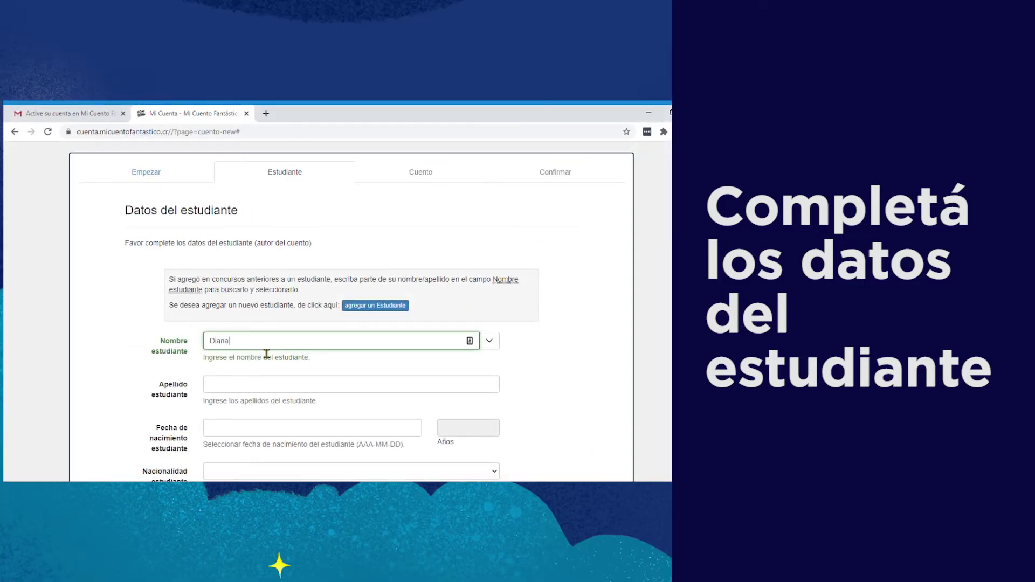
click(252, 392)
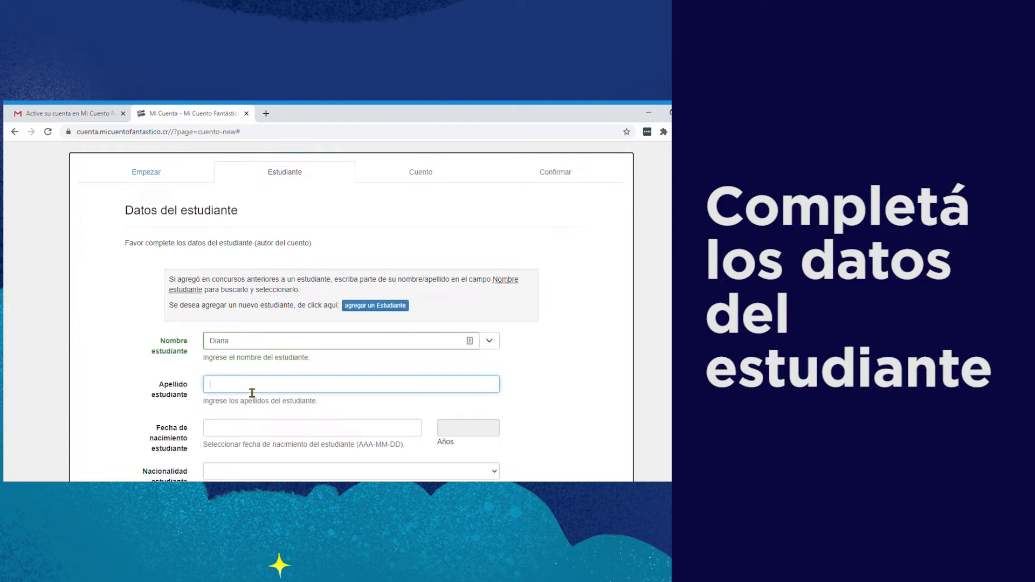
scroll(251, 350, down, 3)
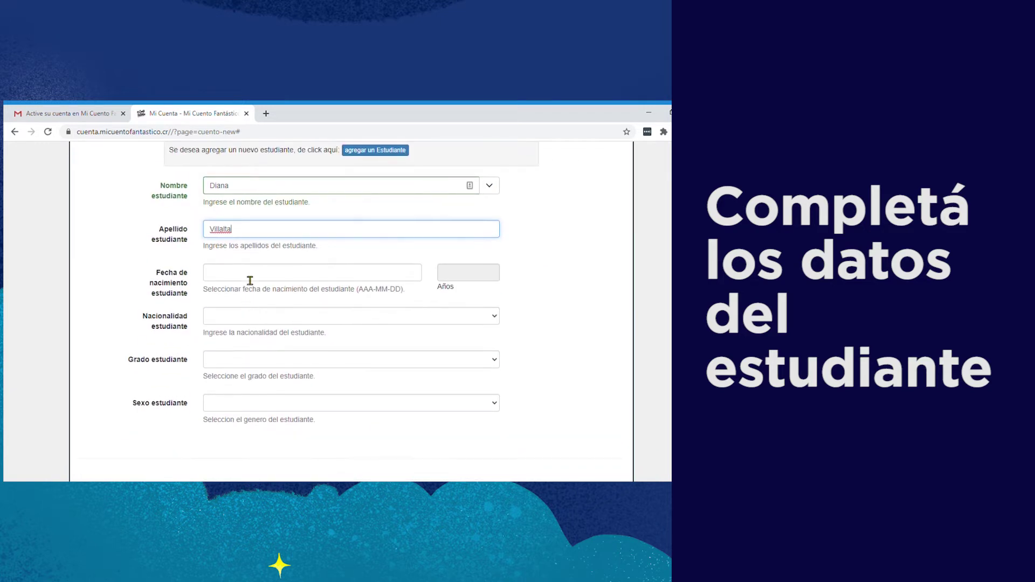
click(252, 276)
text(2020-05-171)
key(Return)
Step: Set nationality to Costa Rica, grade to Cuarto grado and sex to Femenino
key(Tab)
text(costa)
key(Tab)
text(cuarto)
scroll(255, 396, down, 2)
key(Tab)
text(f)
Step: Advance to the Datos del cuento step and place the cursor in the story title field
click(606, 421)
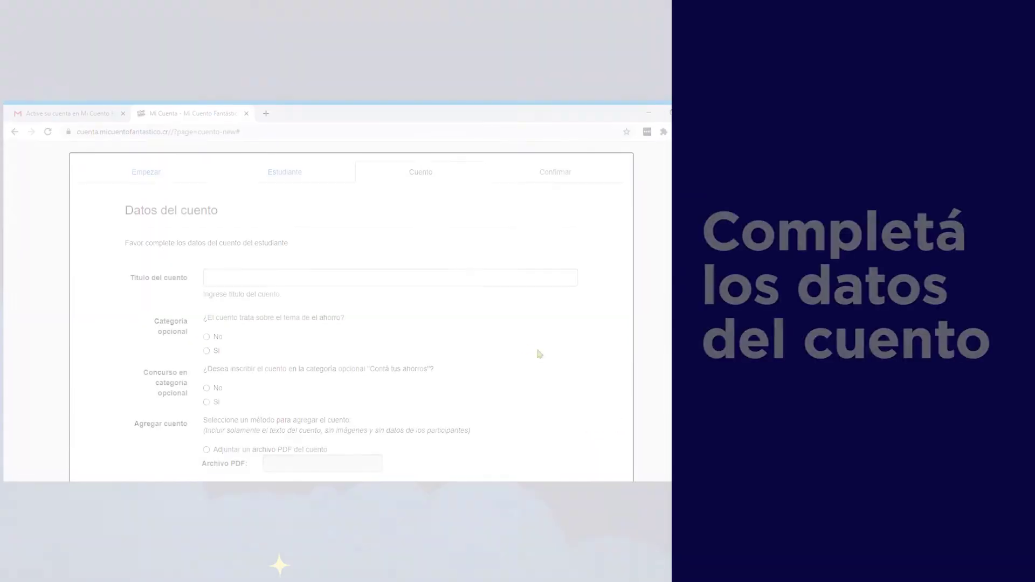
triple_click(139, 211)
click(234, 286)
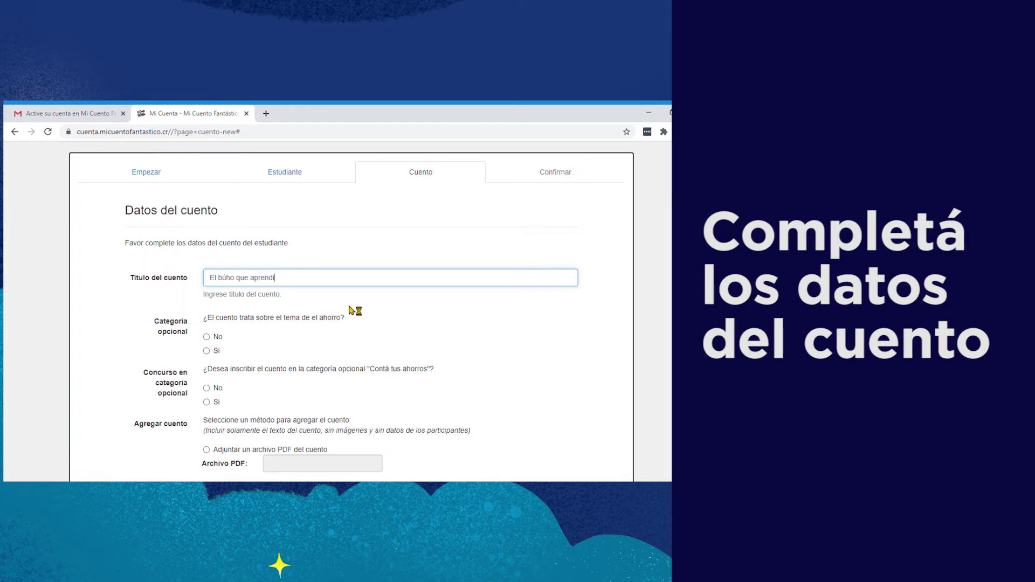
Step: Title the story 'El búho que aprendió a cantar' and answer No to both savings questions
text(El búho que aprendió a cantar)
click(206, 337)
scroll(469, 346, down, 2)
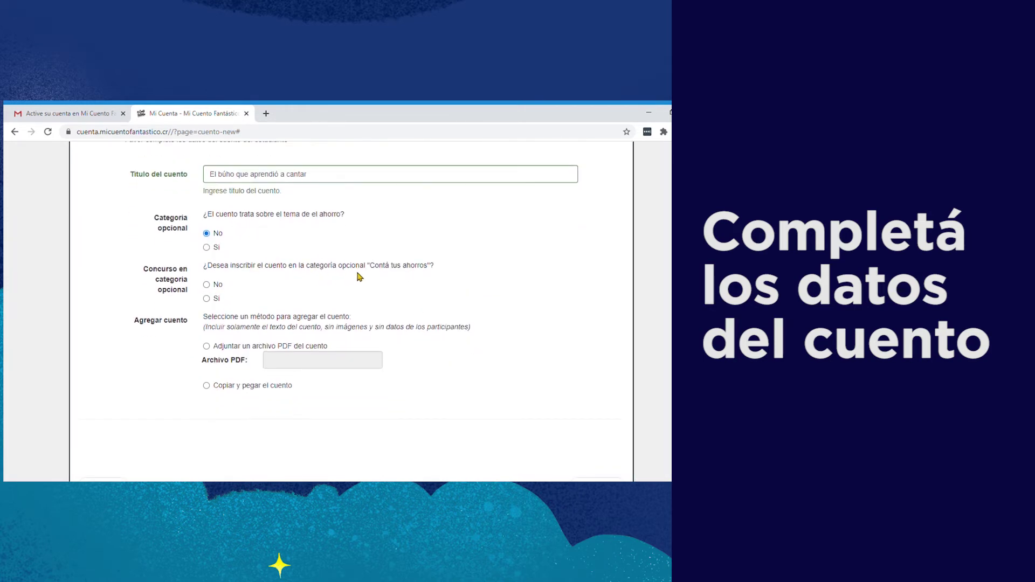
click(208, 286)
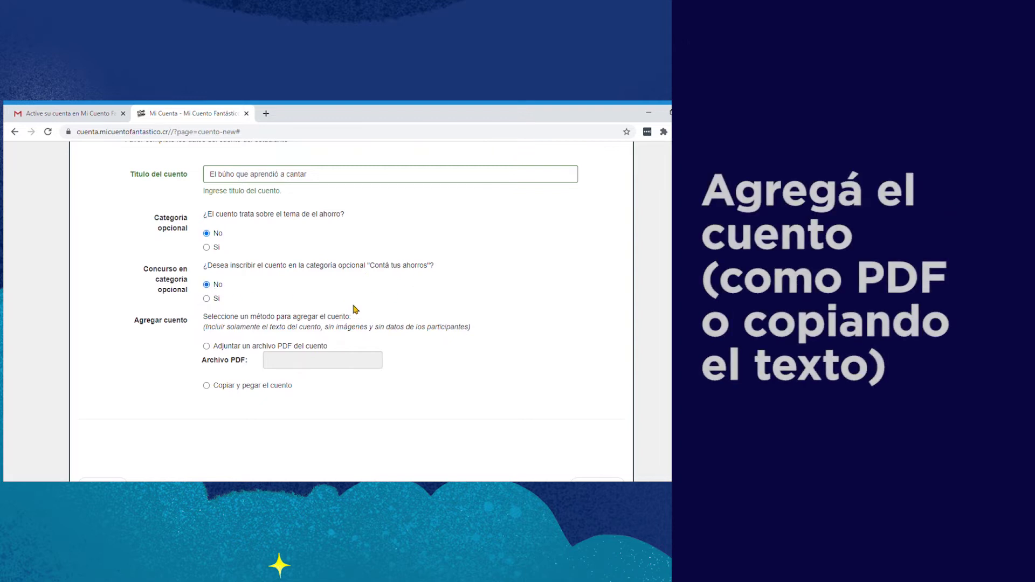
scroll(260, 265, down, 2)
Step: Try attaching the story as a PDF file
click(207, 243)
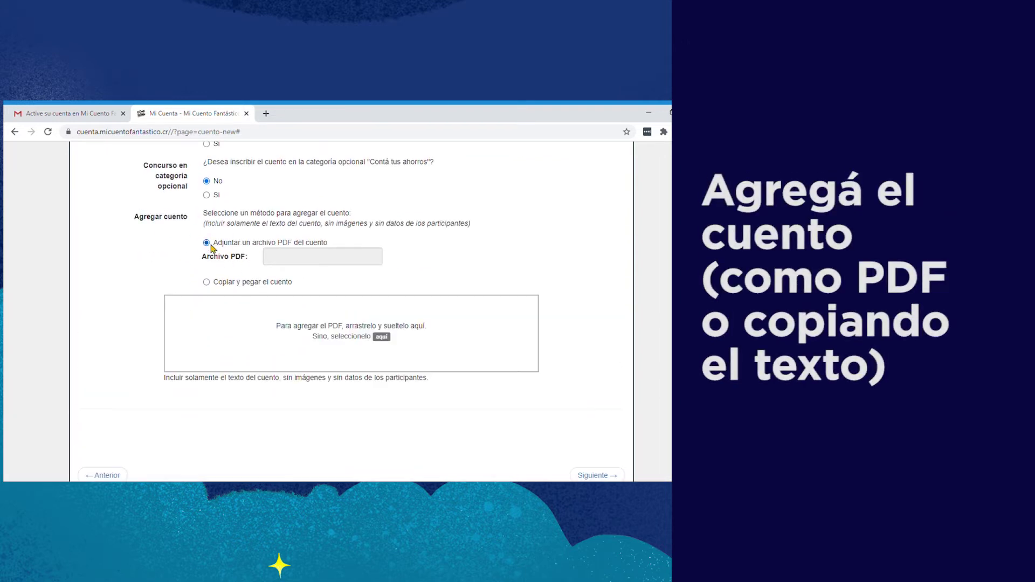
click(384, 339)
click(548, 463)
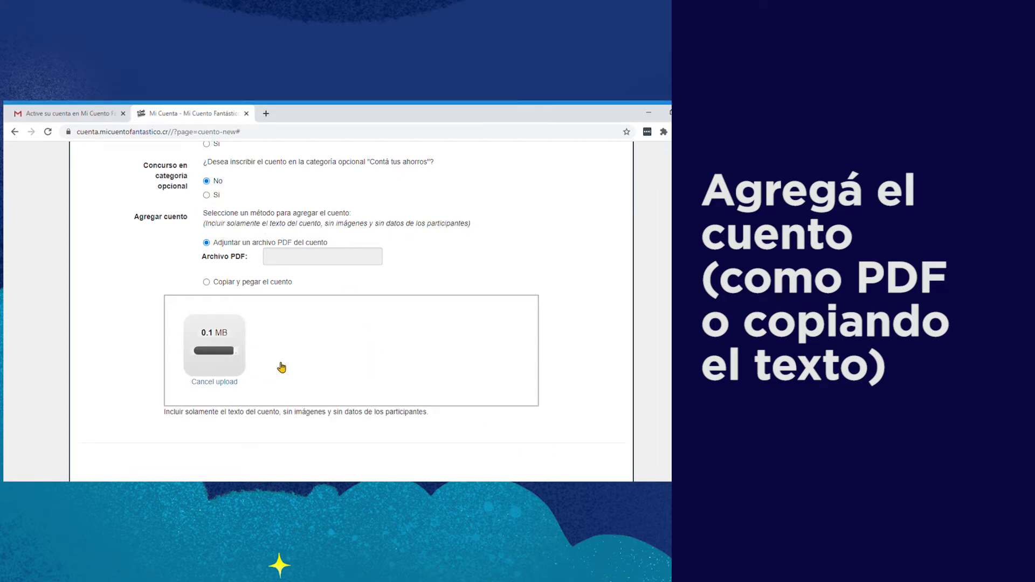
Step: Switch to Copiar y pegar el cuento and paste the full story text into the box
click(206, 282)
click(237, 291)
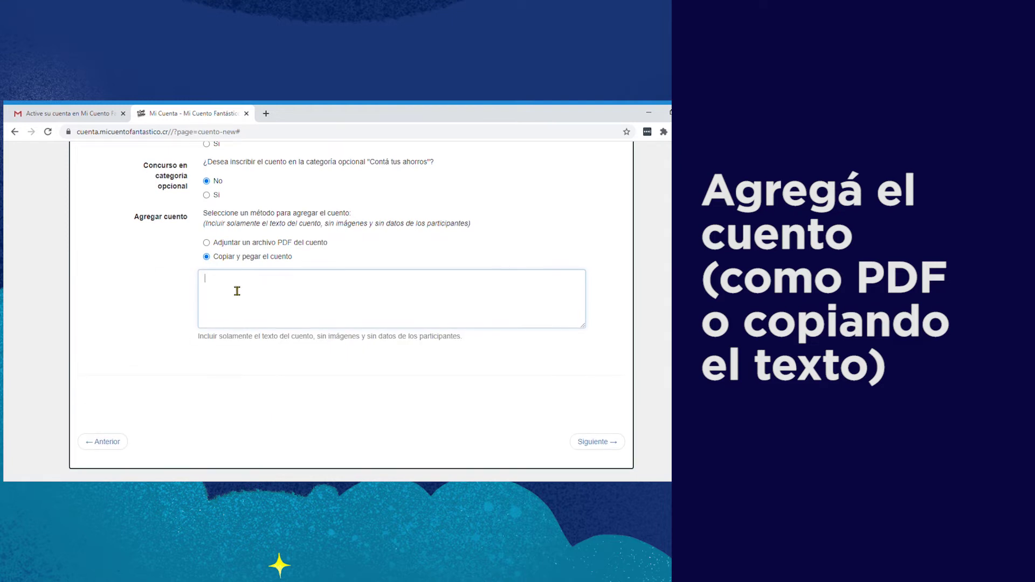
key(ctrl+v)
scroll(341, 301, up, 10)
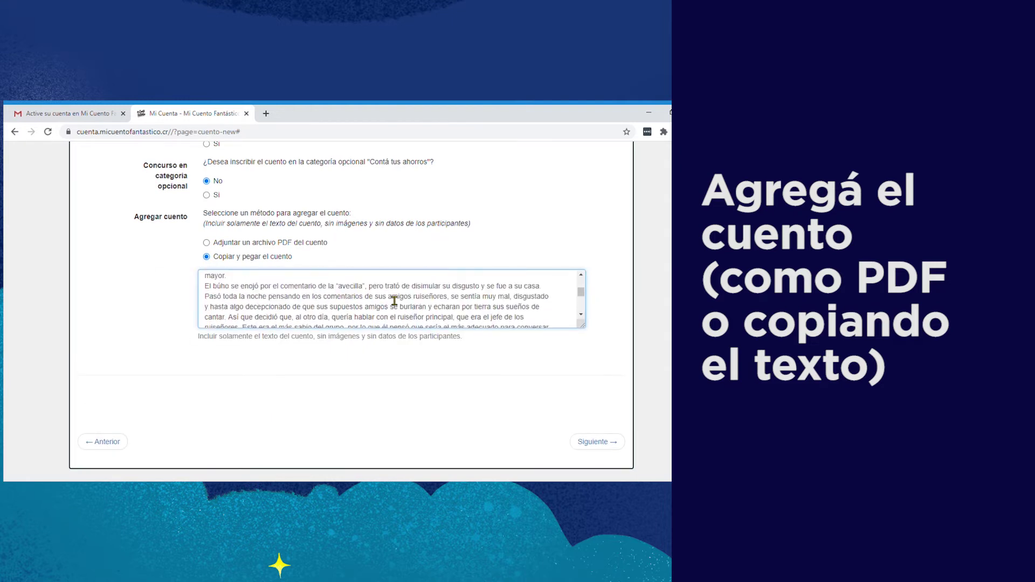
scroll(395, 301, down, 10)
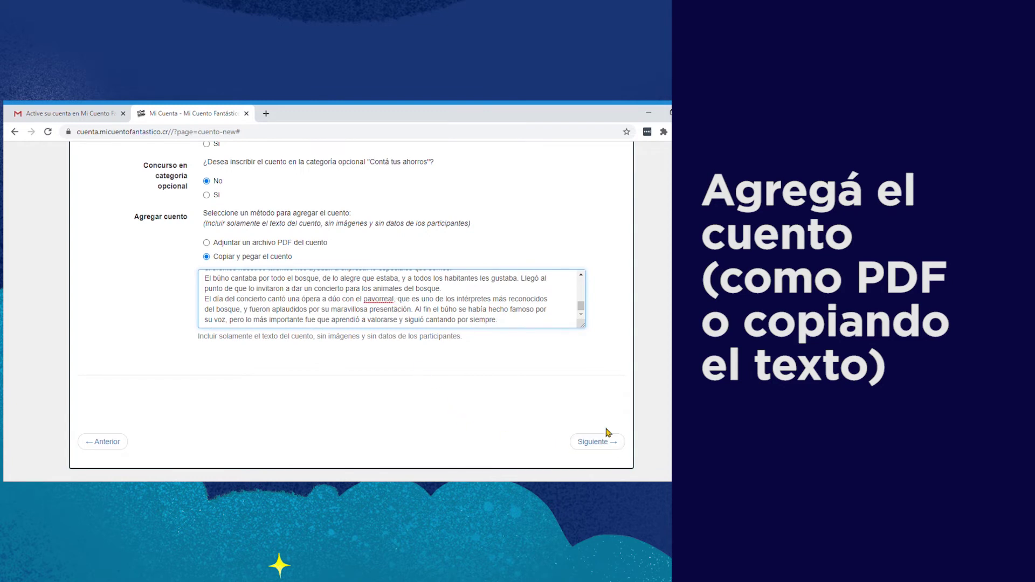
Step: Review the Confirmar inscripción page and register the story with Inscribir cuento!
click(593, 443)
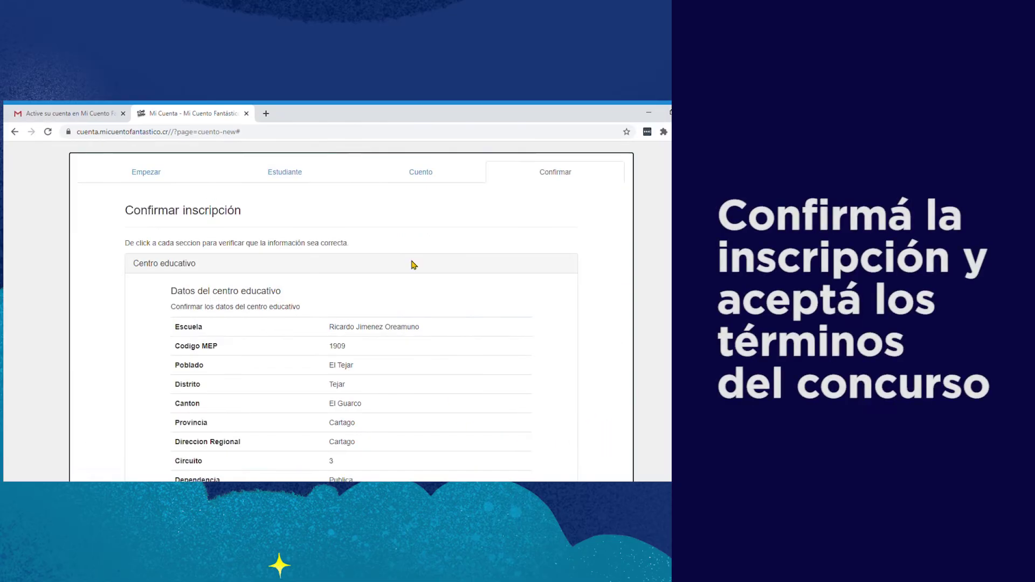
drag(134, 216, 247, 221)
click(436, 255)
scroll(467, 288, down, 12)
scroll(467, 290, down, 3)
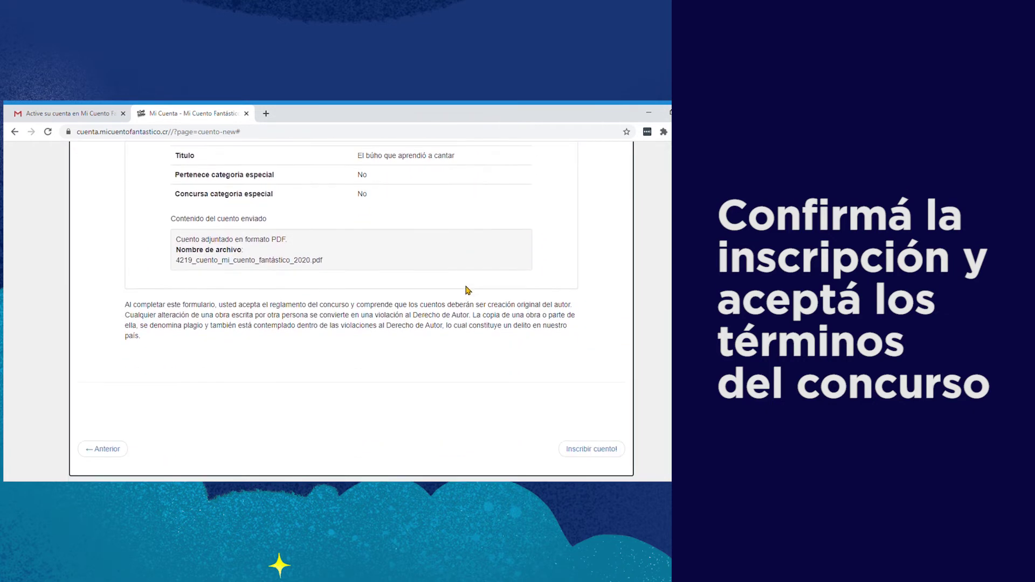
click(566, 392)
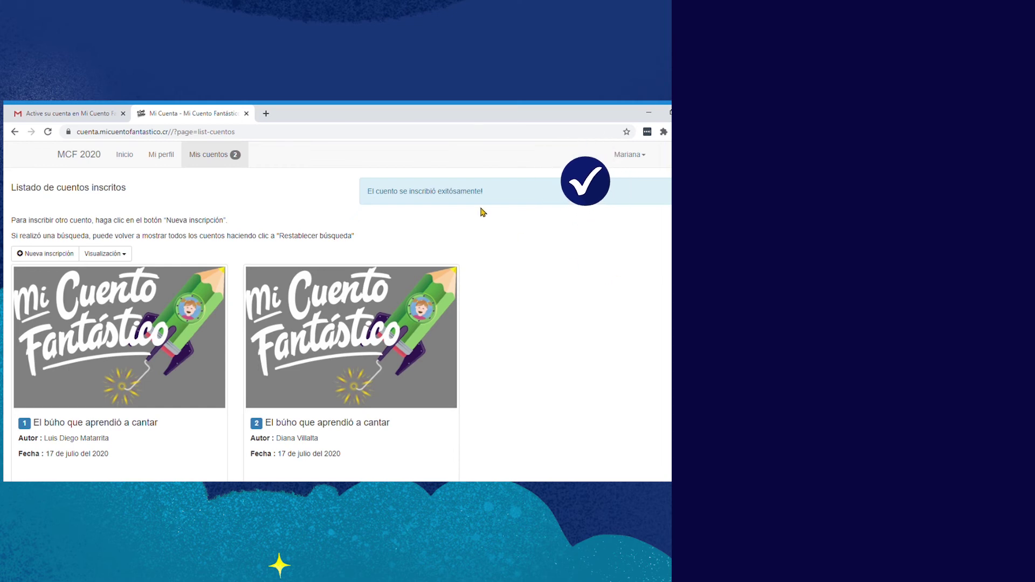
drag(370, 191, 504, 196)
click(504, 225)
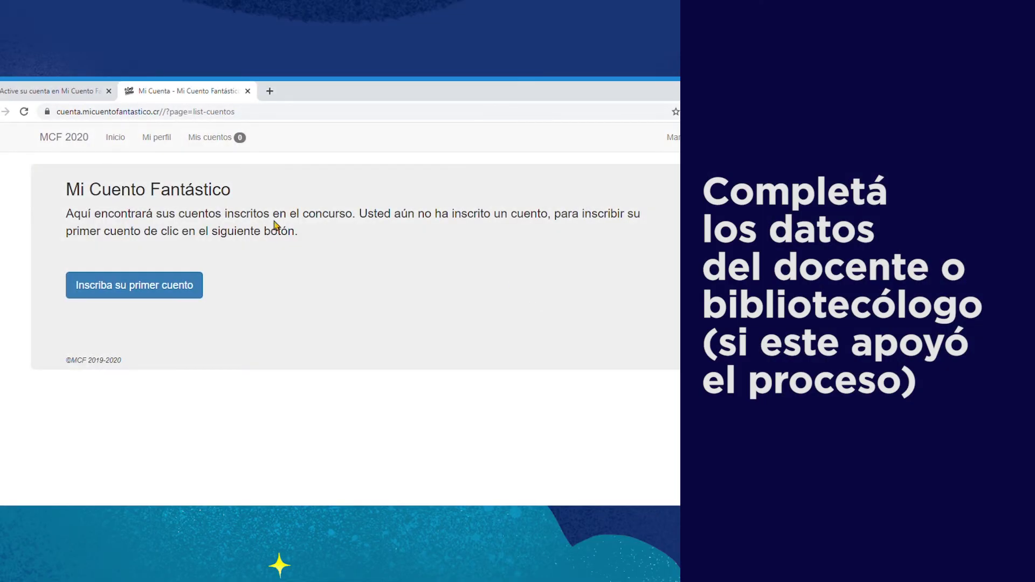
Step: Open the Asistente de inscripción introduction and advance to its Escuela step
drag(59, 193, 236, 202)
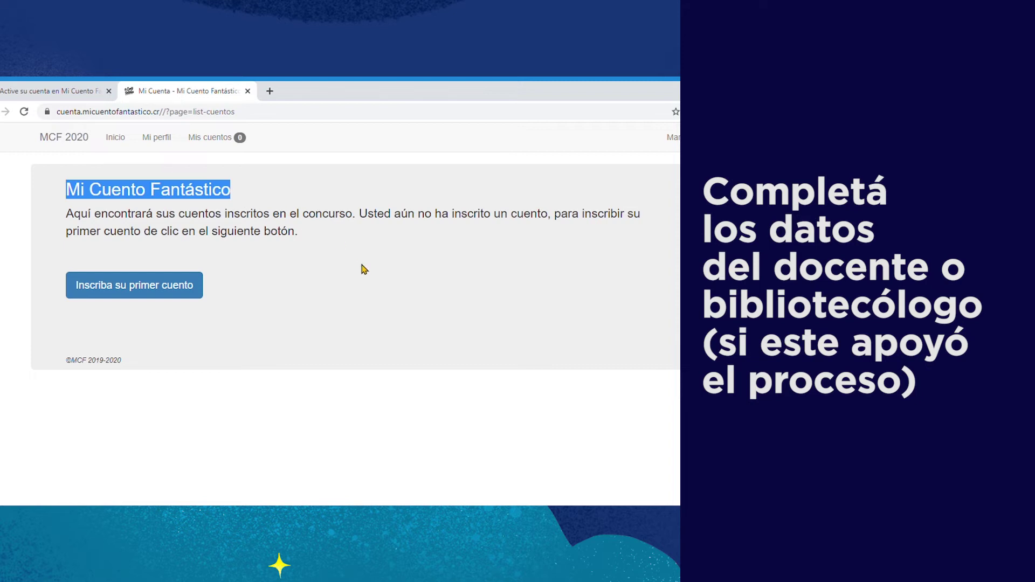
click(236, 292)
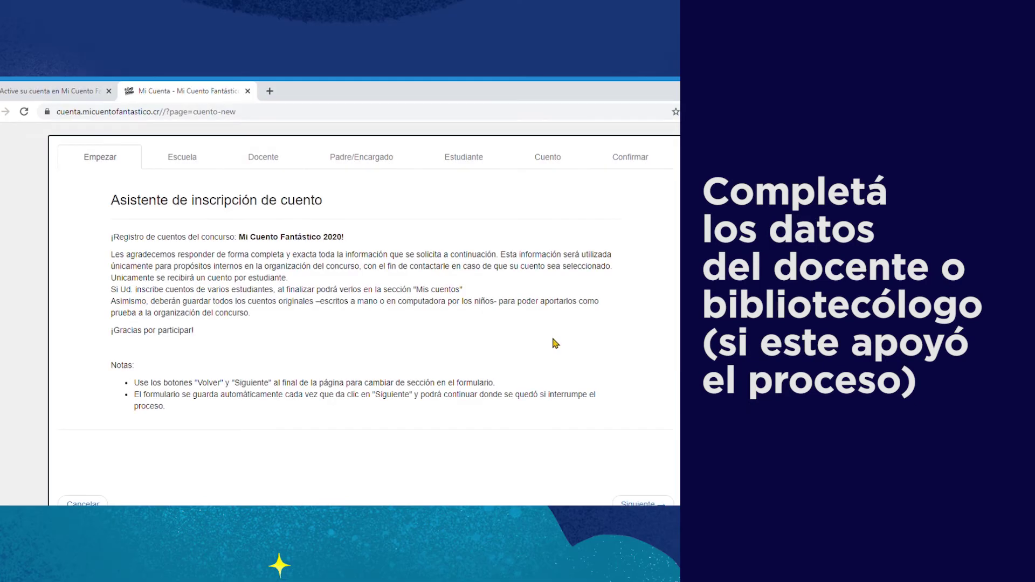
drag(112, 203, 335, 209)
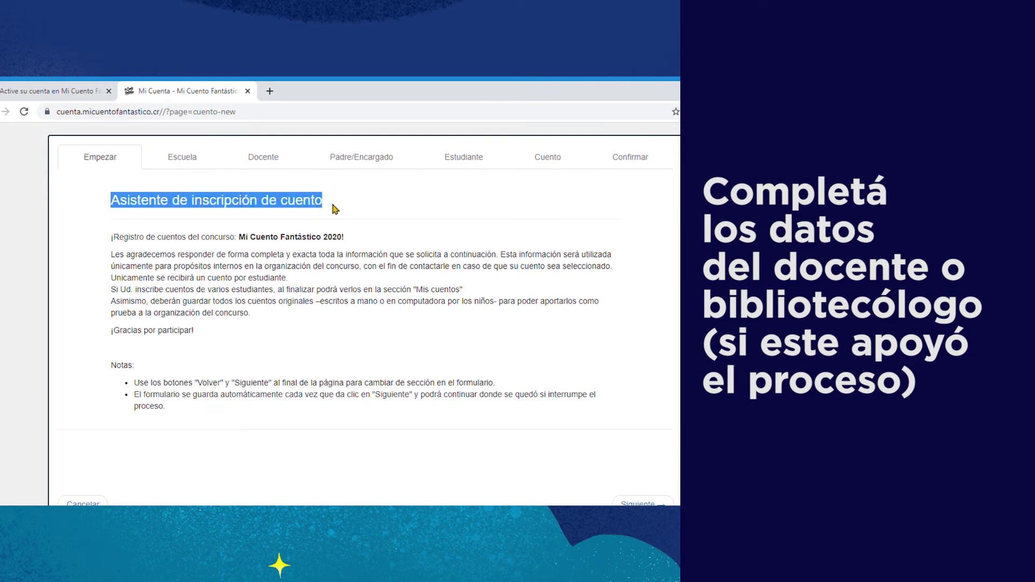
click(488, 343)
scroll(642, 405, down, 2)
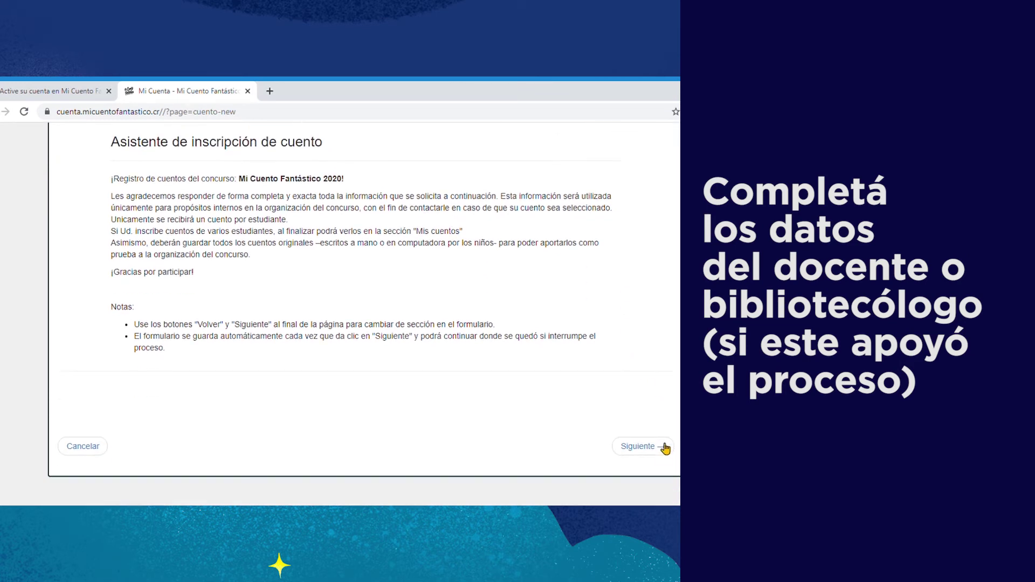
click(649, 454)
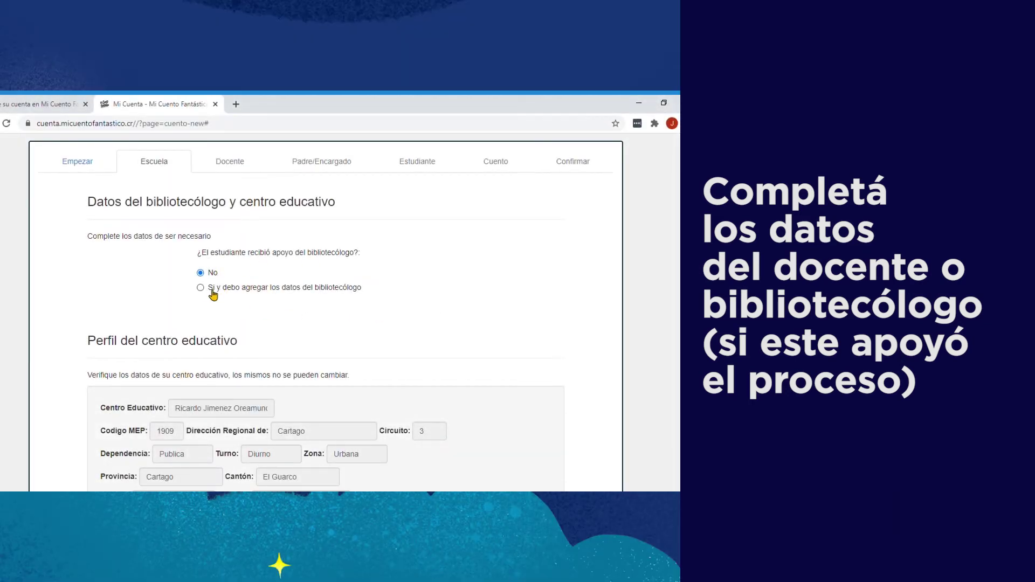
Step: Mark 'Sí y debo agregar los datos del bibliotecólogo' and enter the librarian's name, surname, e-mail and mobile
click(200, 288)
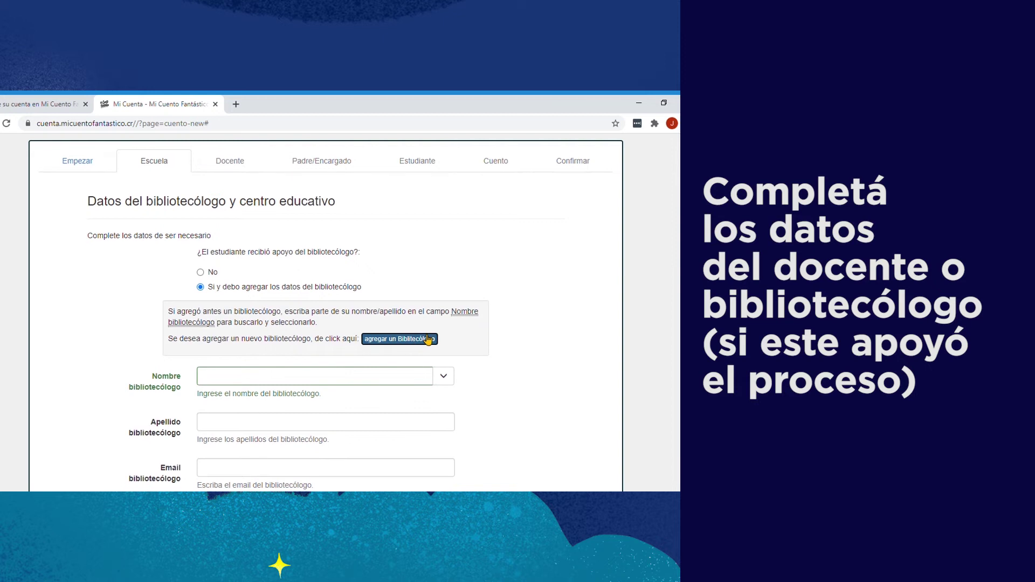
scroll(424, 334, down, 3)
click(385, 276)
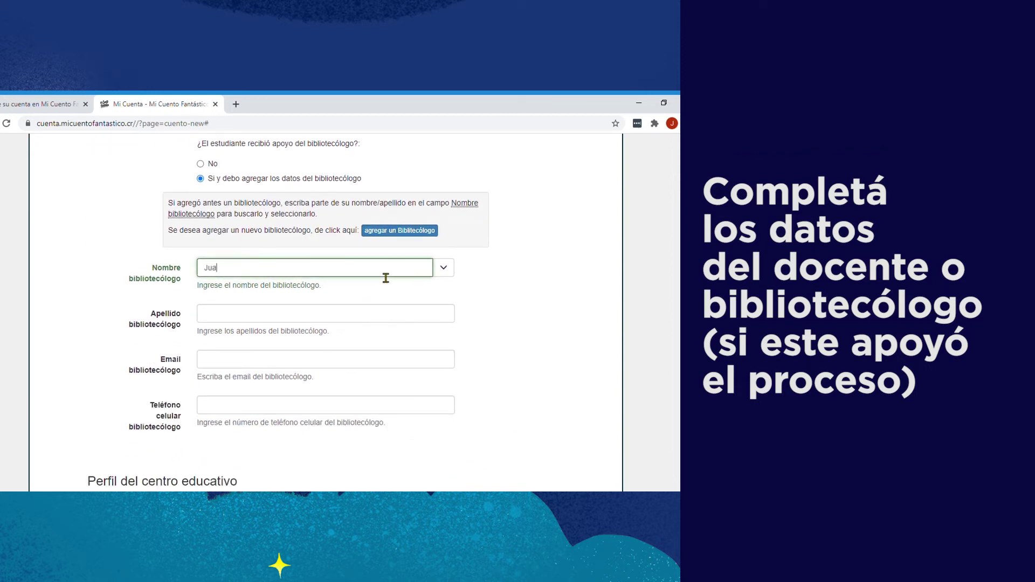
key(Tab)
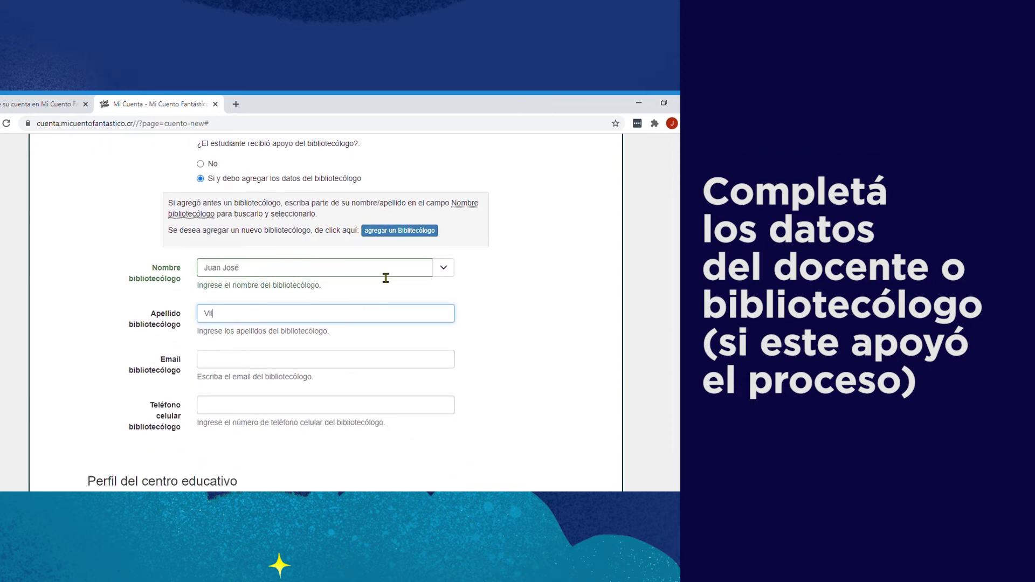
key(Tab)
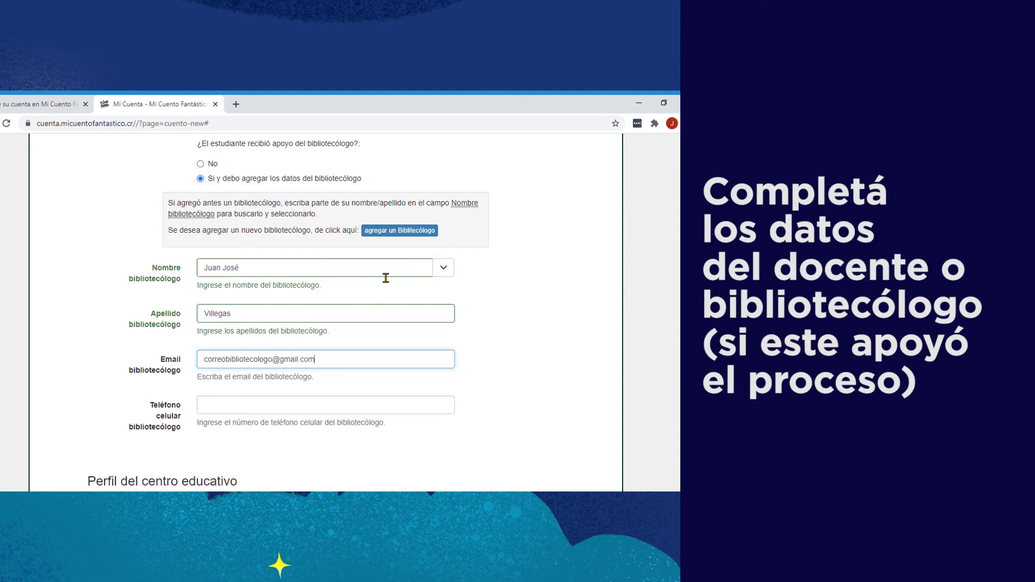
key(Tab)
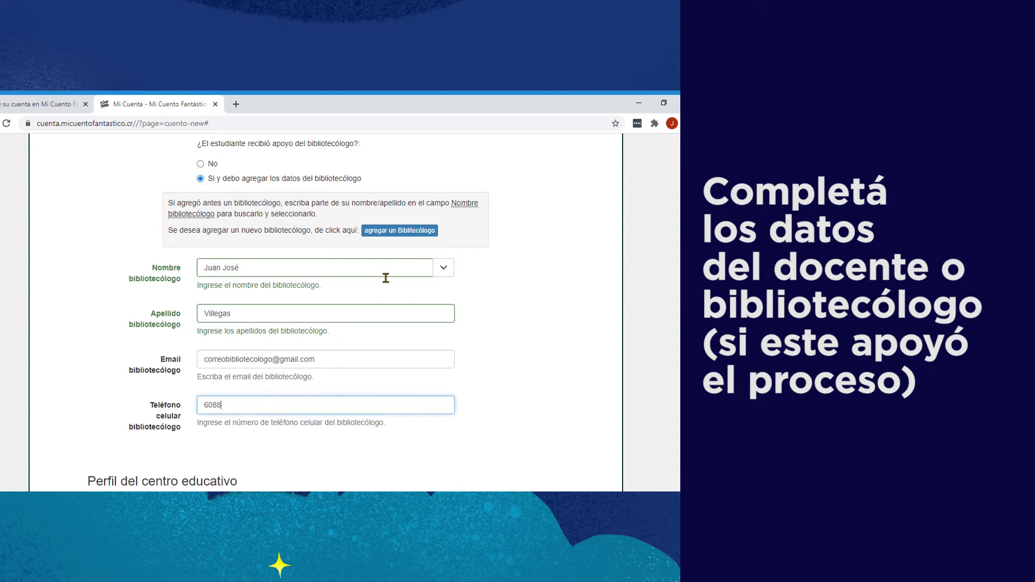
scroll(386, 278, down, 5)
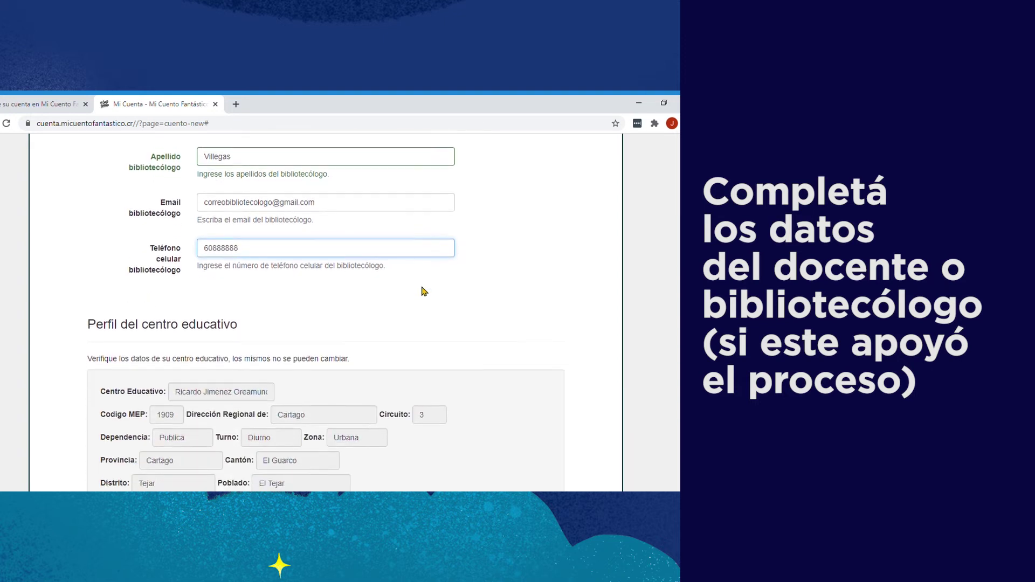
drag(95, 212, 258, 214)
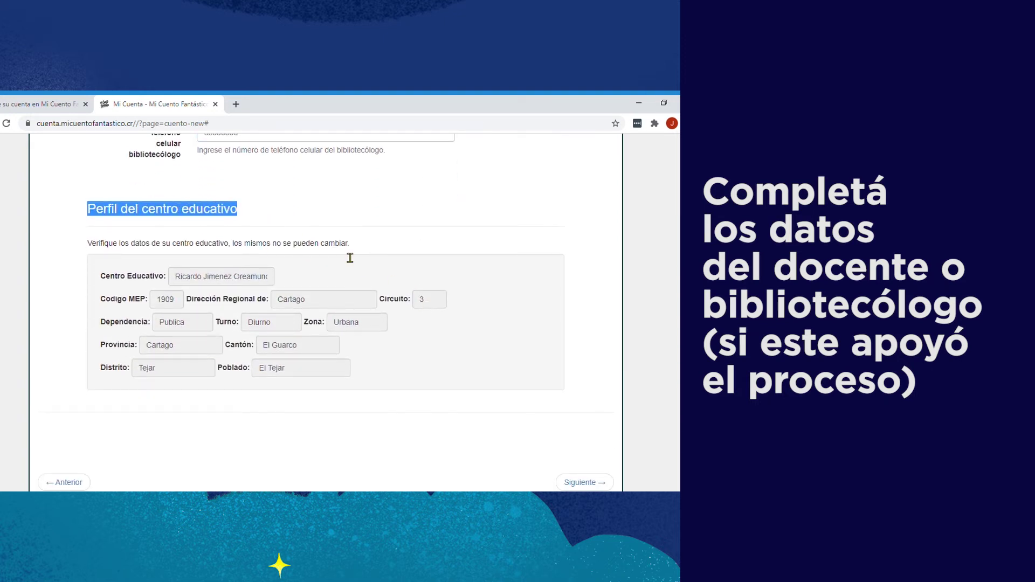
click(580, 482)
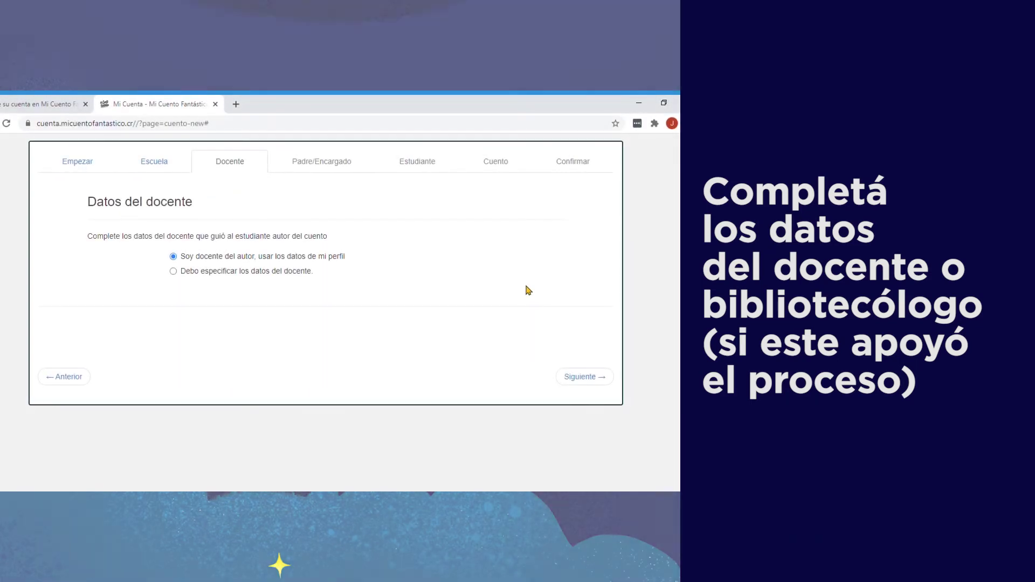
Step: Keep your own profile as the teacher with 'Soy docente del autor'
click(173, 273)
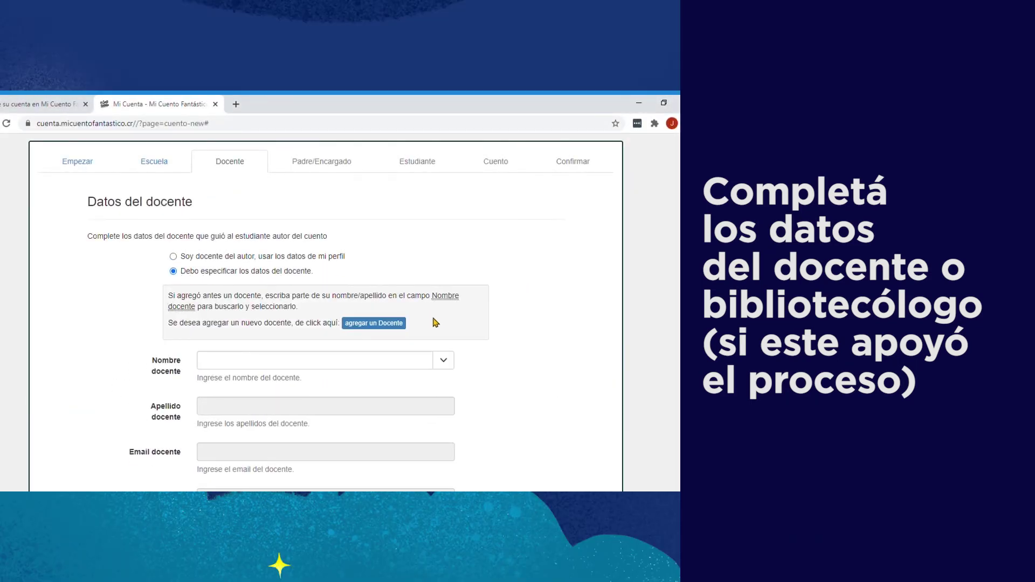
scroll(435, 321, down, 4)
scroll(486, 327, up, 4)
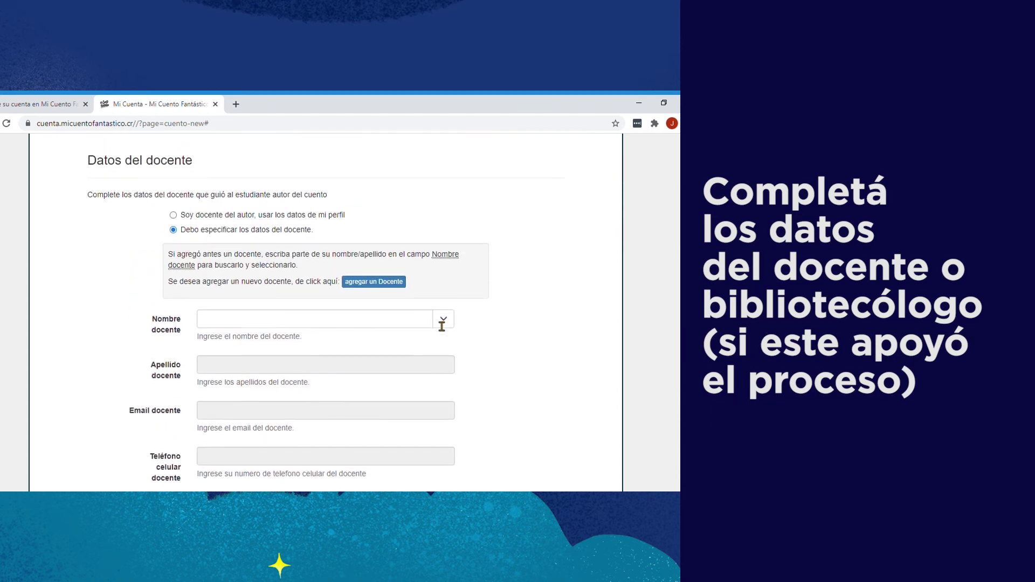
click(174, 257)
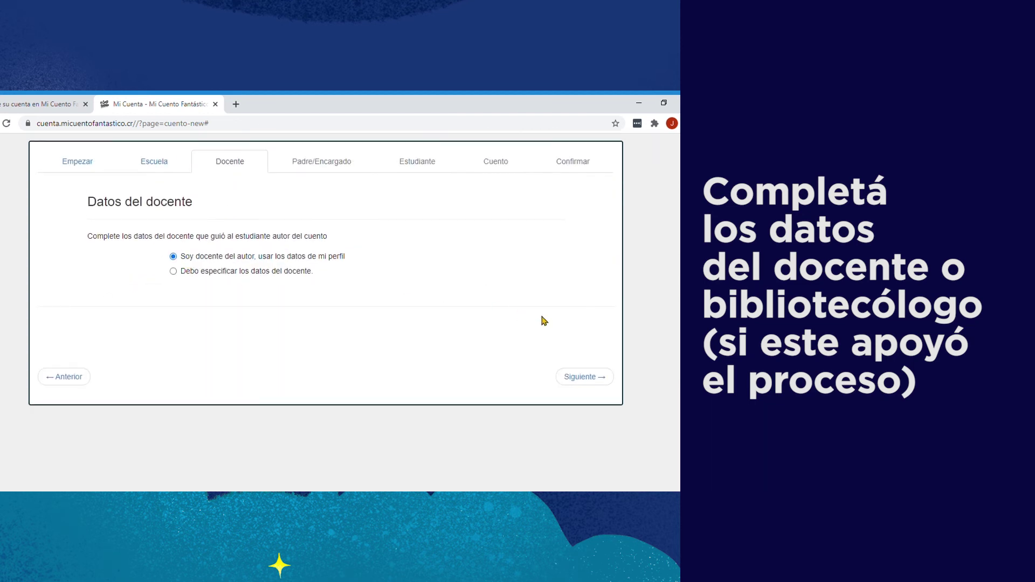
click(588, 375)
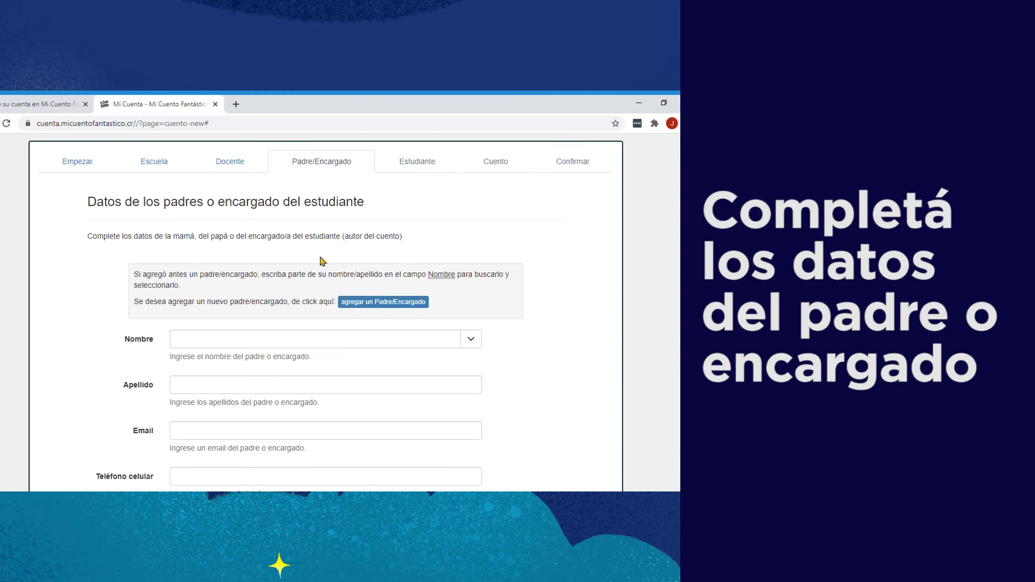
Step: Add a parent/guardian with first name, surname, e-mail, mobile and home phone numbers
scroll(490, 351, down, 2)
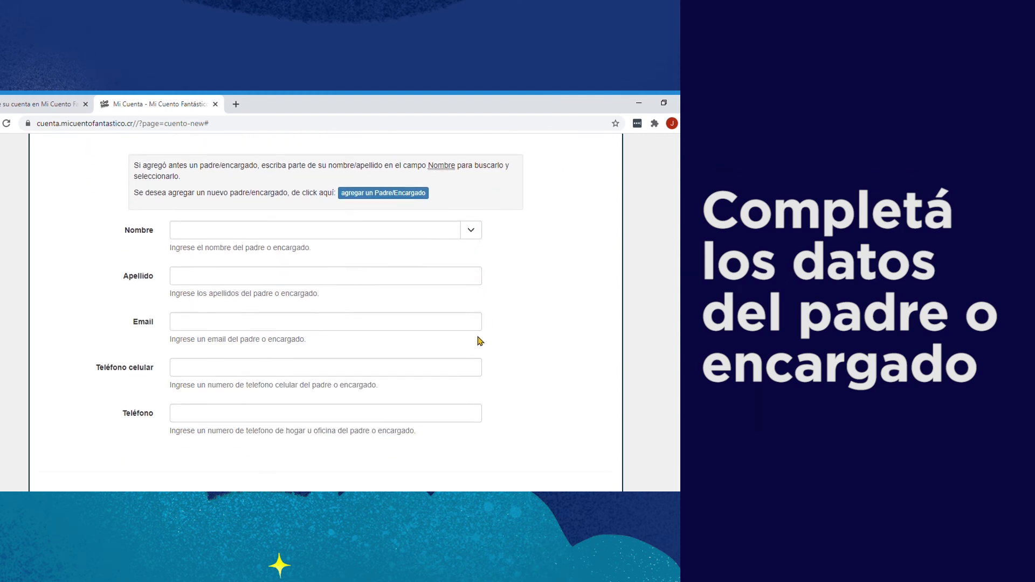
click(388, 193)
click(187, 238)
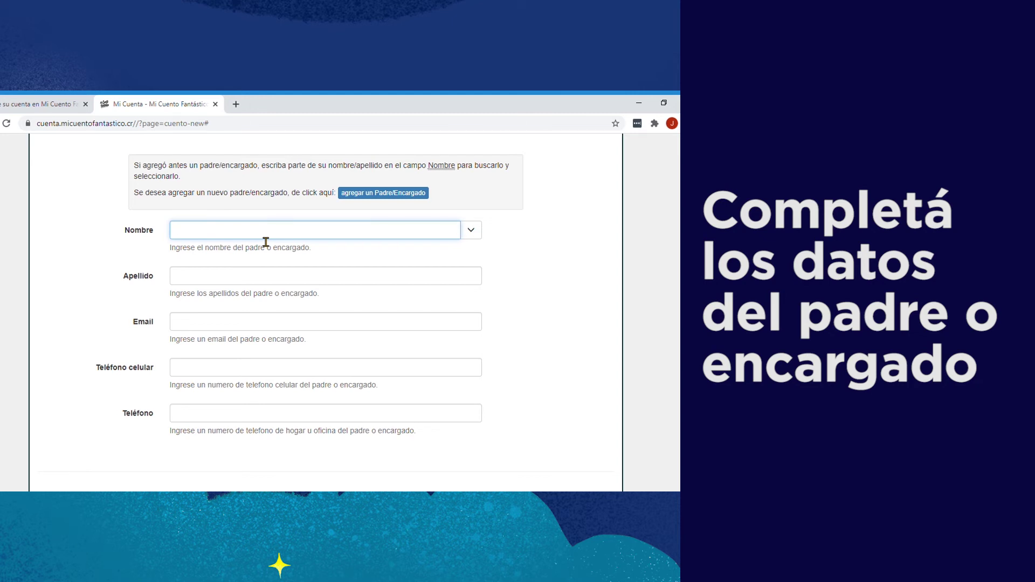
click(229, 281)
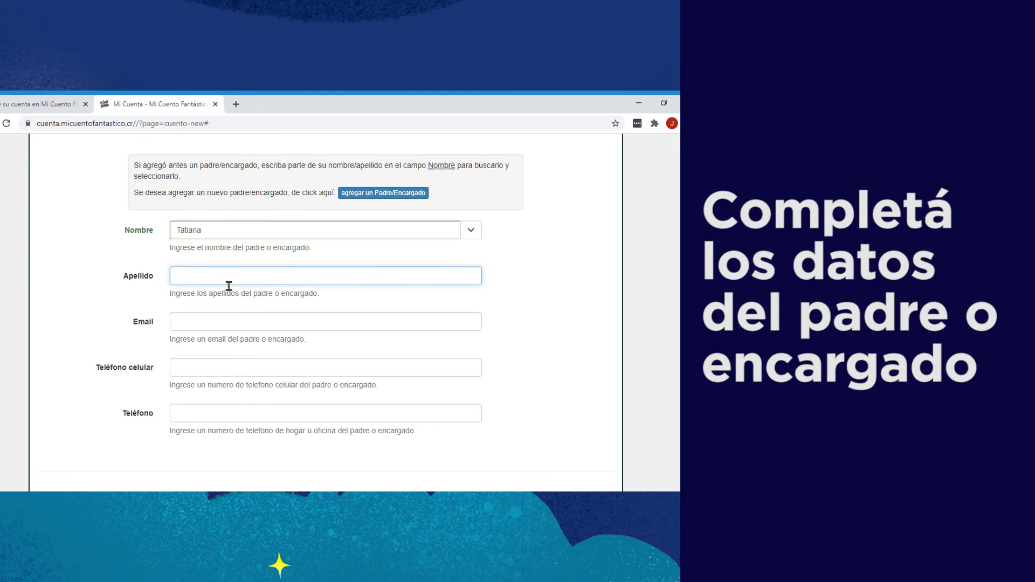
key(Tab)
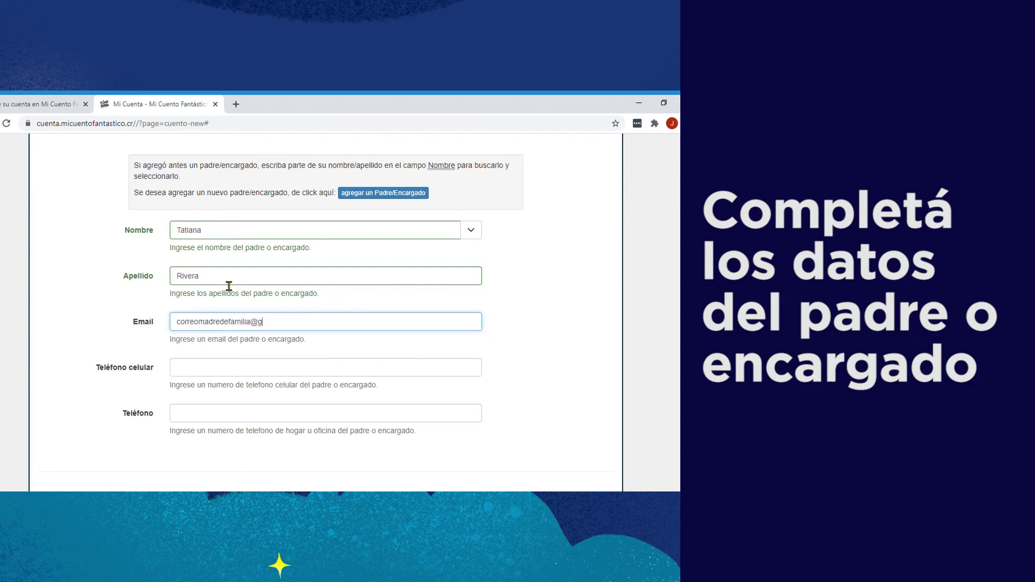
key(Tab)
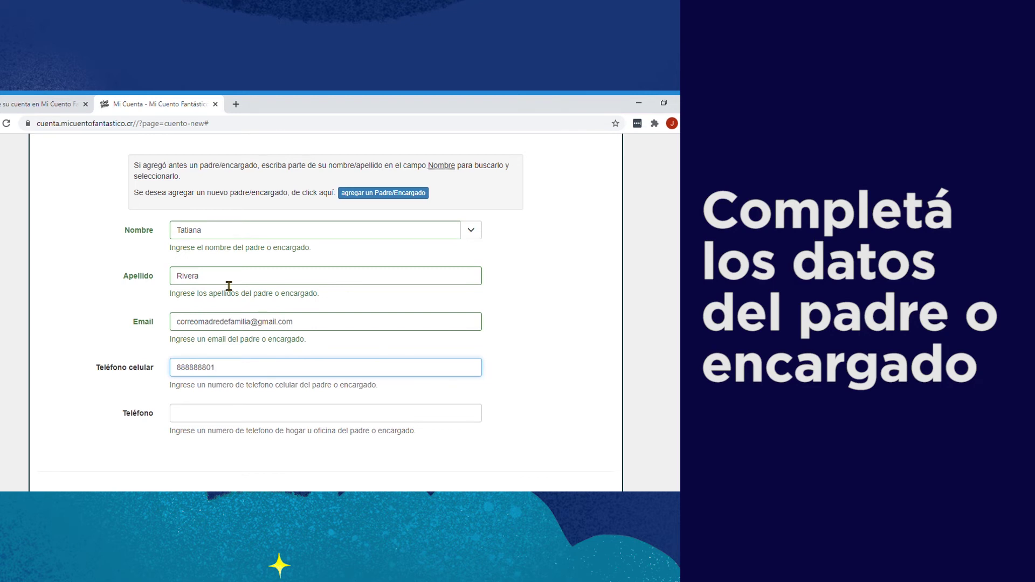
key(Tab)
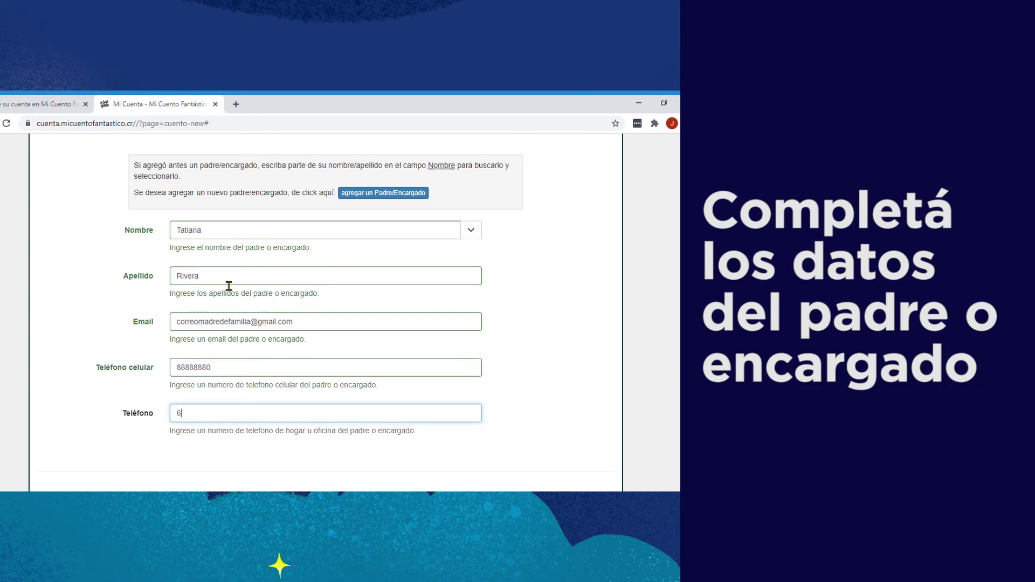
text(60222222)
scroll(372, 335, down, 3)
click(592, 384)
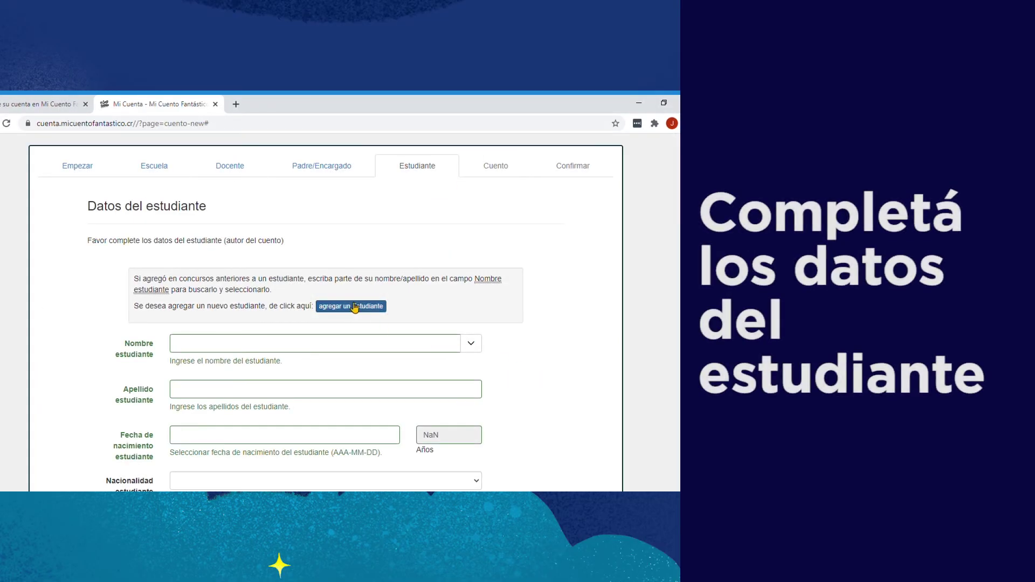
Step: Enter the student's first name, surname and birth date 2010-02-15
click(207, 346)
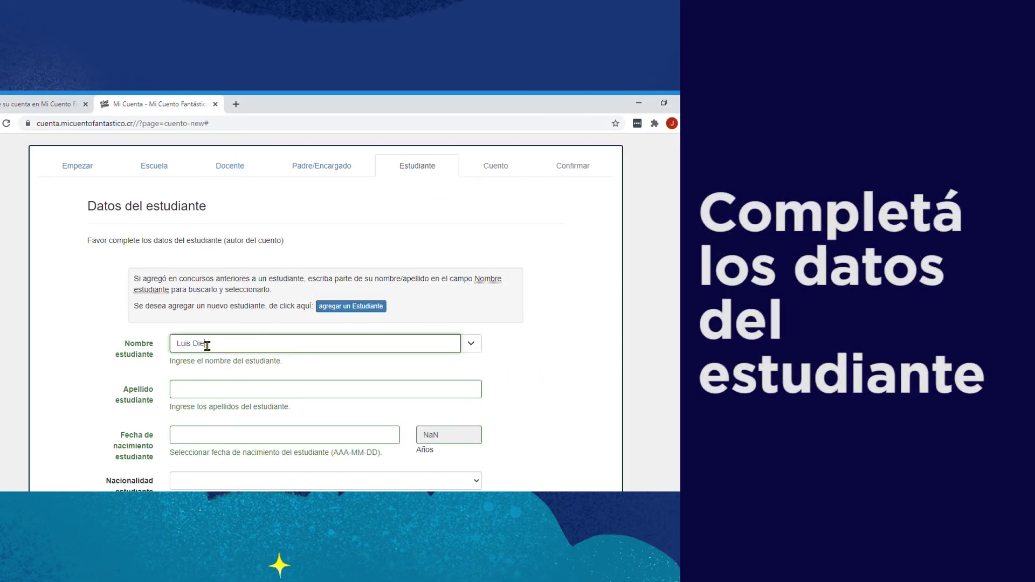
key(Tab)
text(M)
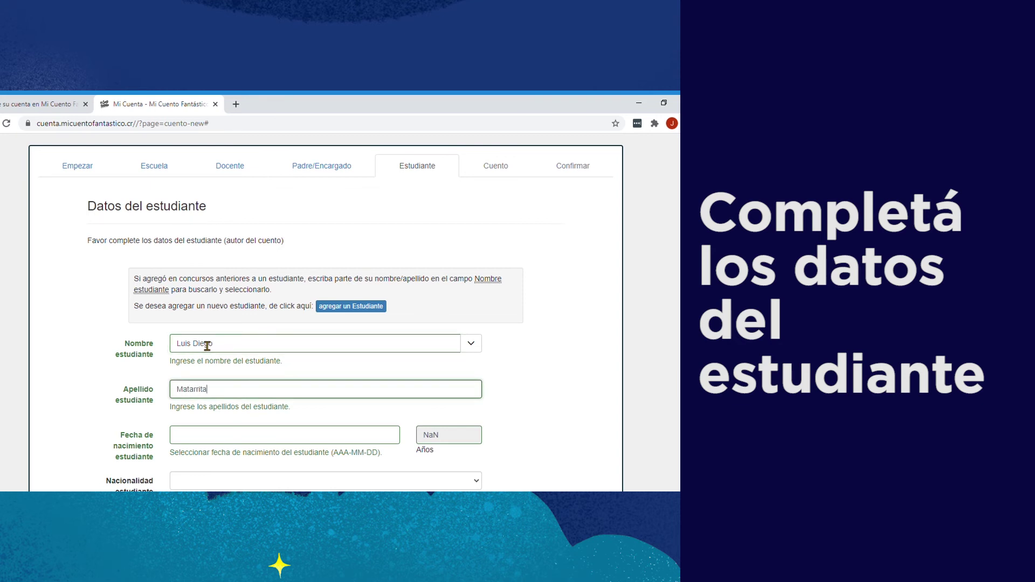
key(Tab)
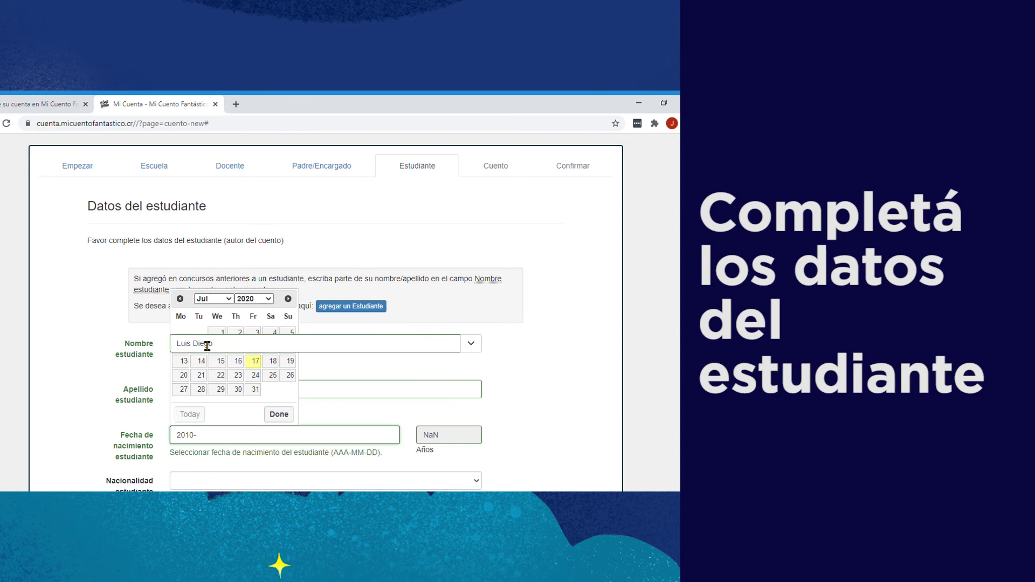
text(2010-02-15)
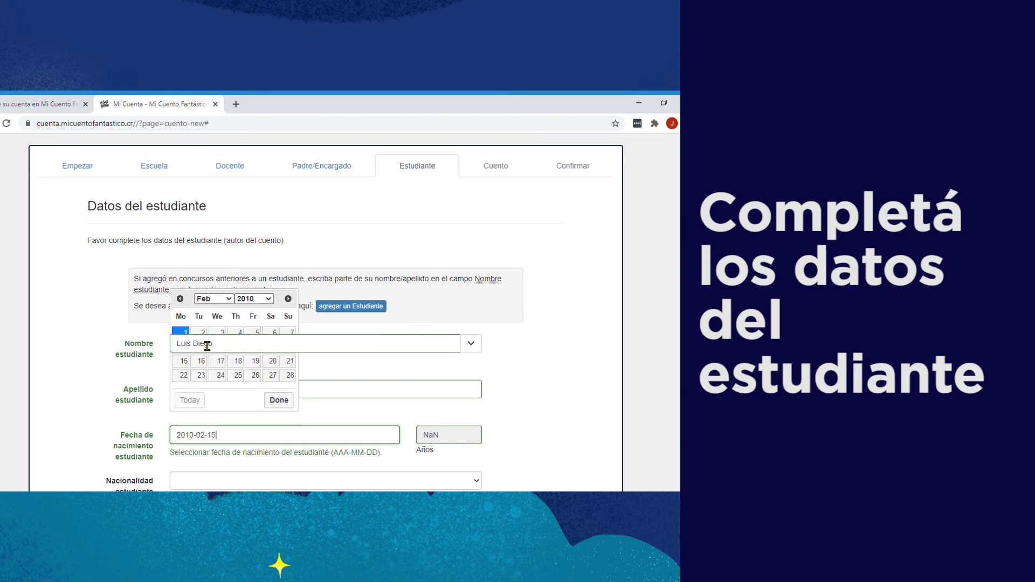
click(279, 400)
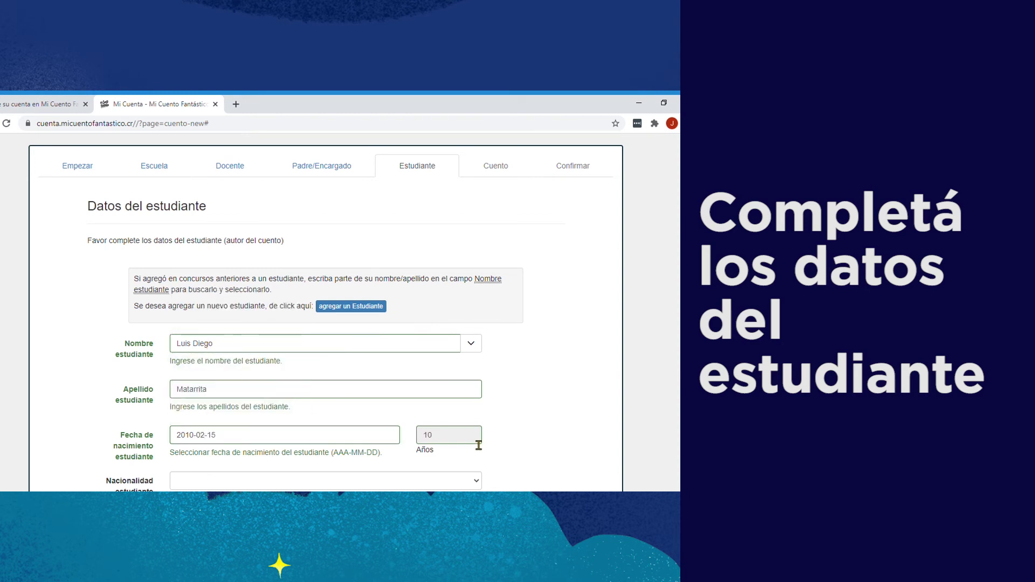
scroll(474, 439, down, 3)
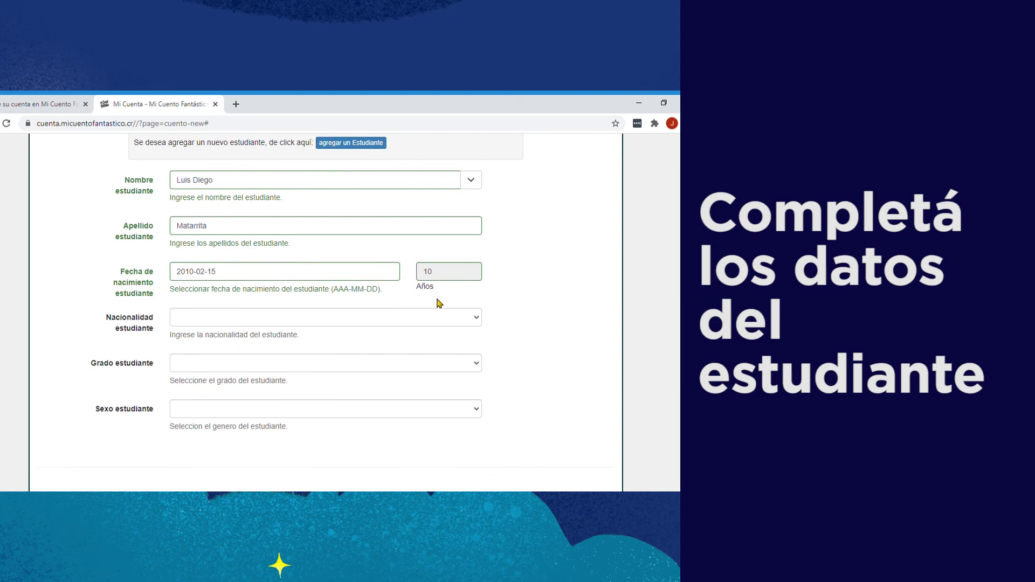
Step: Set the student's nationality to Costa Rica, grade Cuarto grado and sex Masculino
click(363, 325)
click(285, 346)
click(240, 366)
click(239, 399)
click(249, 407)
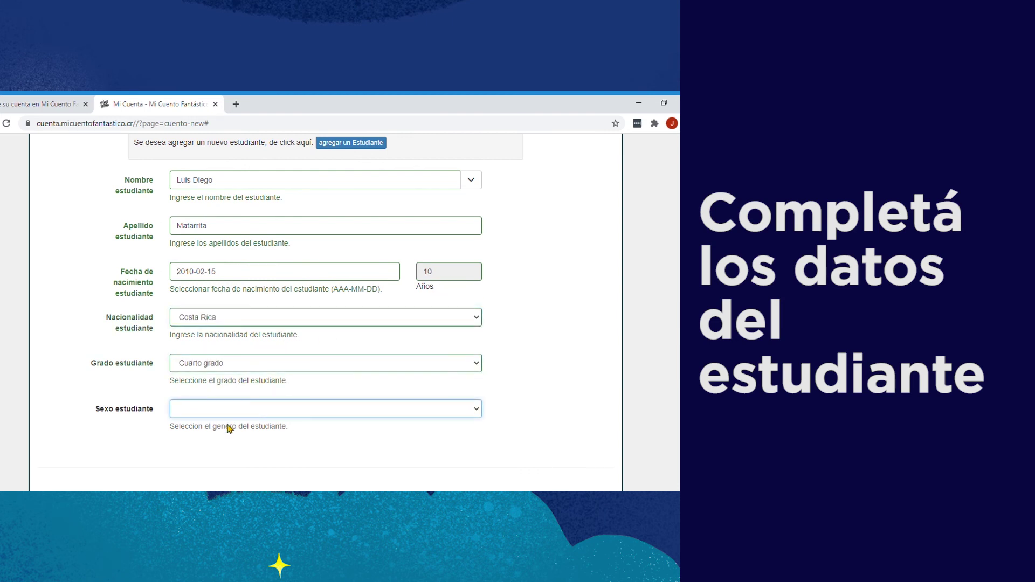
click(221, 446)
scroll(494, 453, down, 1)
scroll(494, 453, down, 2)
click(591, 430)
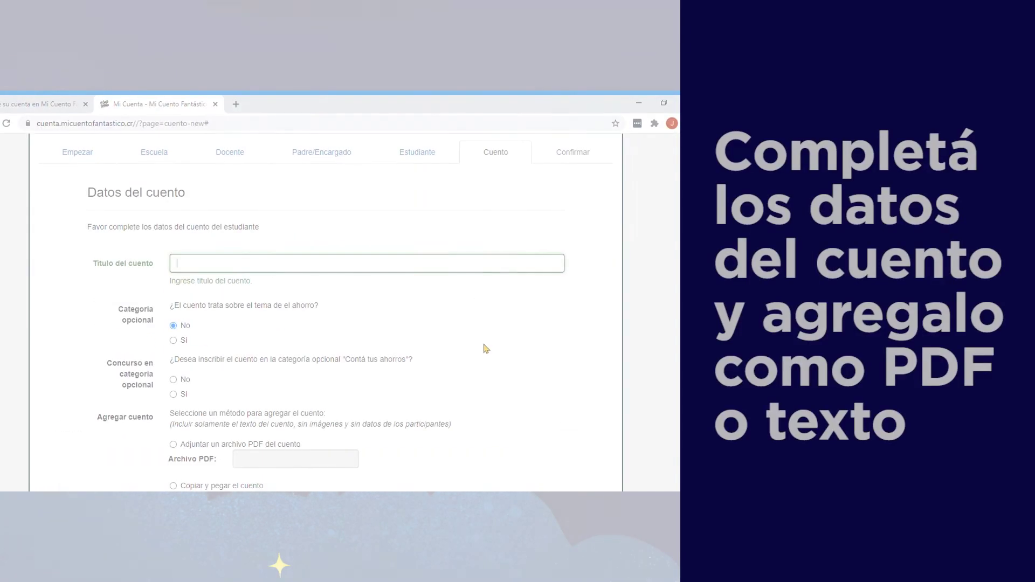
text(El búho que aprendi)
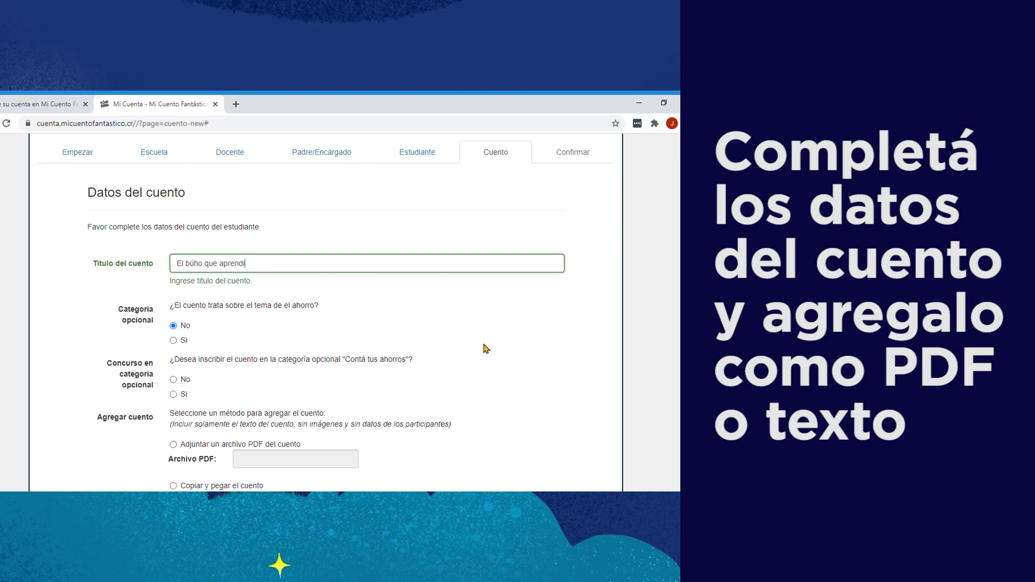
Step: Title the story 'El búho que aprendió a cantar' and answer No to both categories
click(174, 325)
scroll(270, 324, down, 1)
click(181, 326)
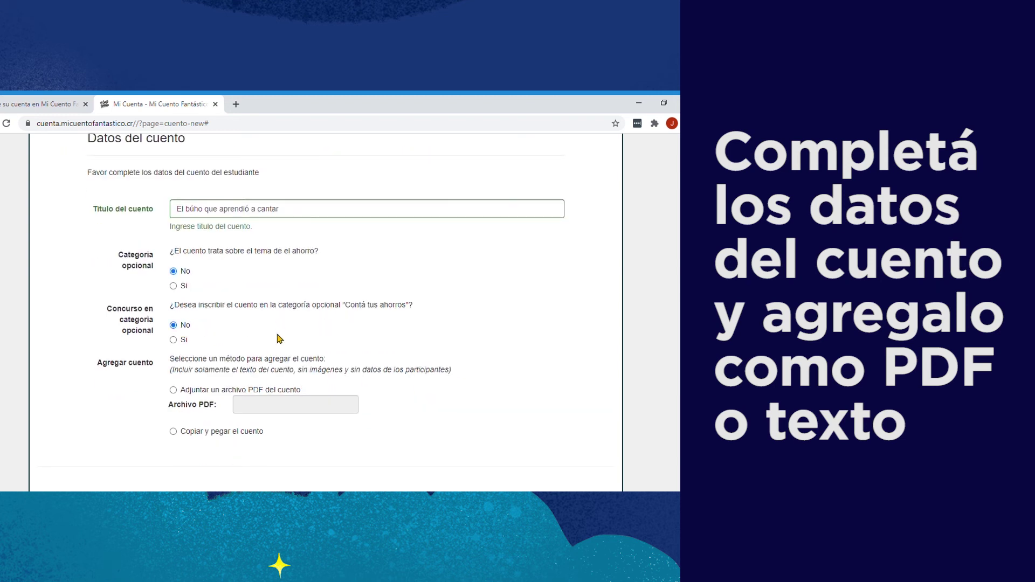
scroll(248, 330, down, 2)
drag(175, 250, 327, 251)
Step: Upload the story as a PDF file, then remove the uploaded PDF
click(173, 281)
click(358, 381)
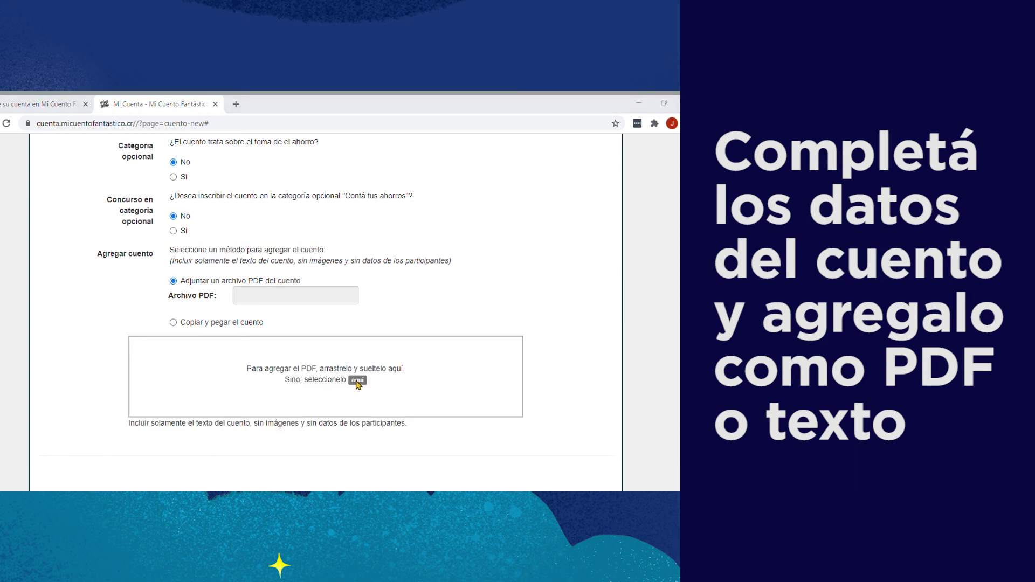
click(521, 470)
scroll(340, 330, down, 1)
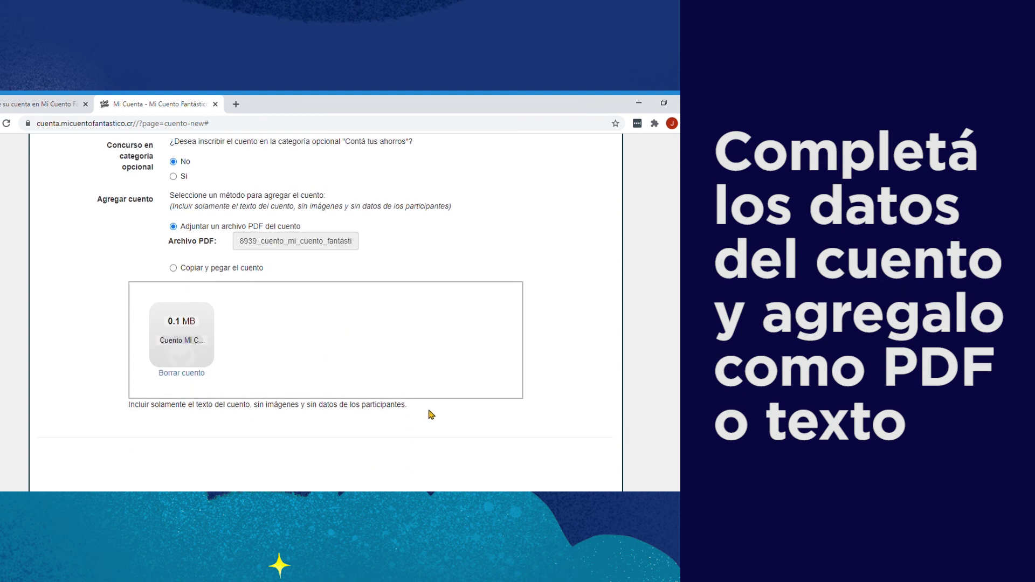
click(182, 374)
Step: Choose 'Copiar y pegar el cuento' and paste the full story text
click(173, 268)
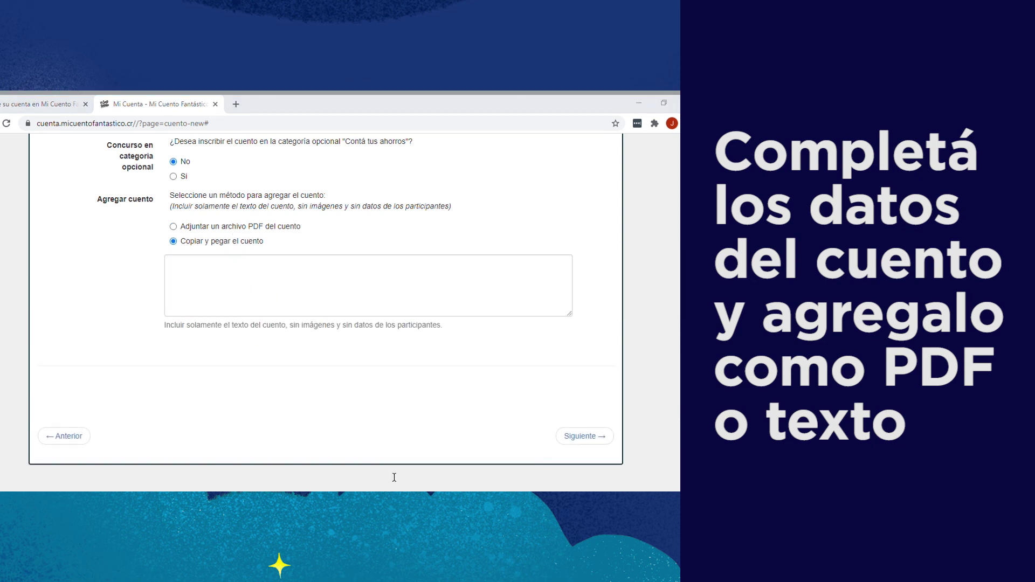
click(222, 278)
key(ctrl+v)
scroll(361, 286, up, 10)
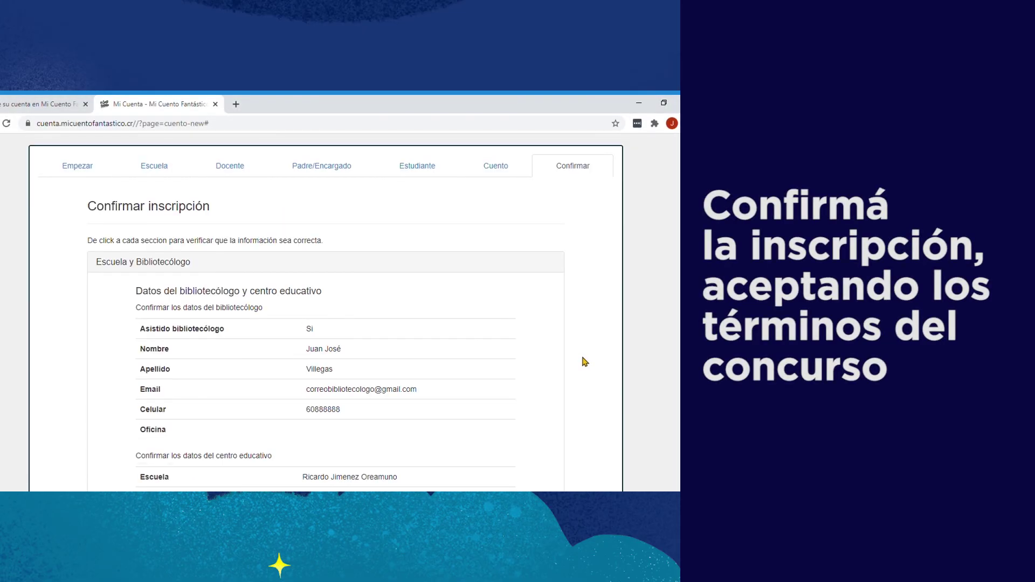
Step: Review the Confirmar inscripción summary and submit it with 'Inscribir cuento!'
drag(86, 207, 211, 211)
click(575, 335)
scroll(590, 365, down, 9)
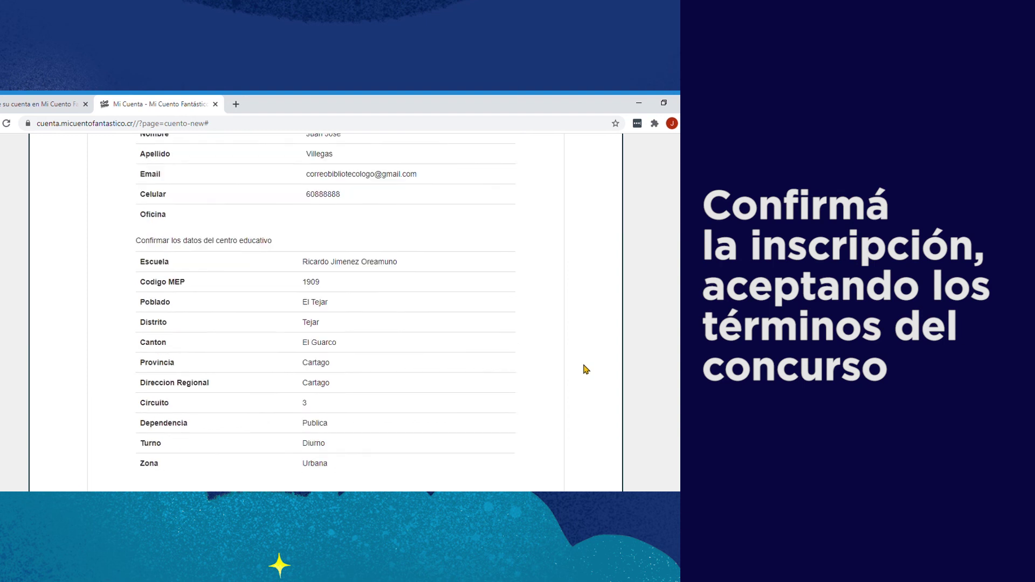
scroll(586, 370, down, 15)
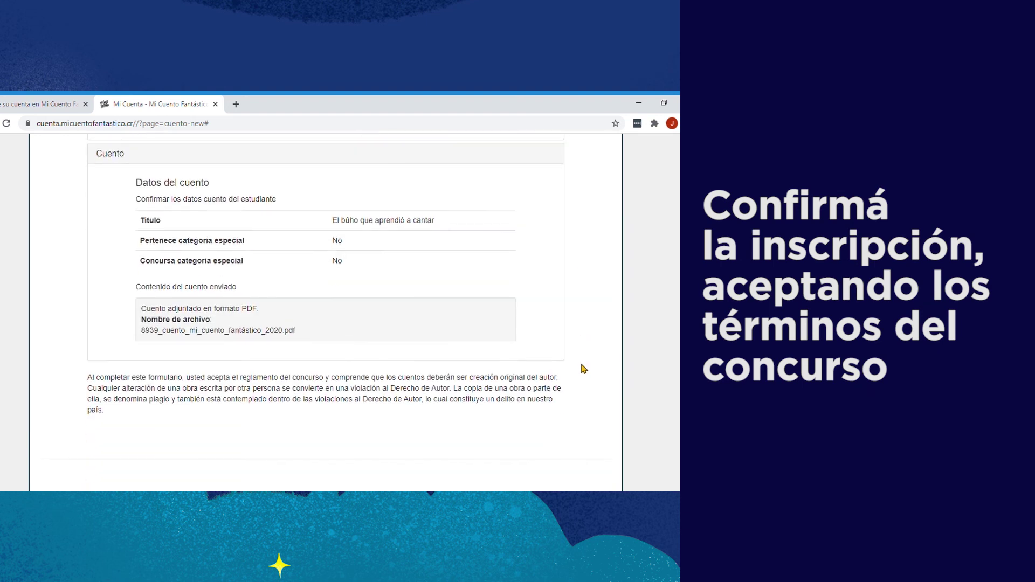
click(580, 372)
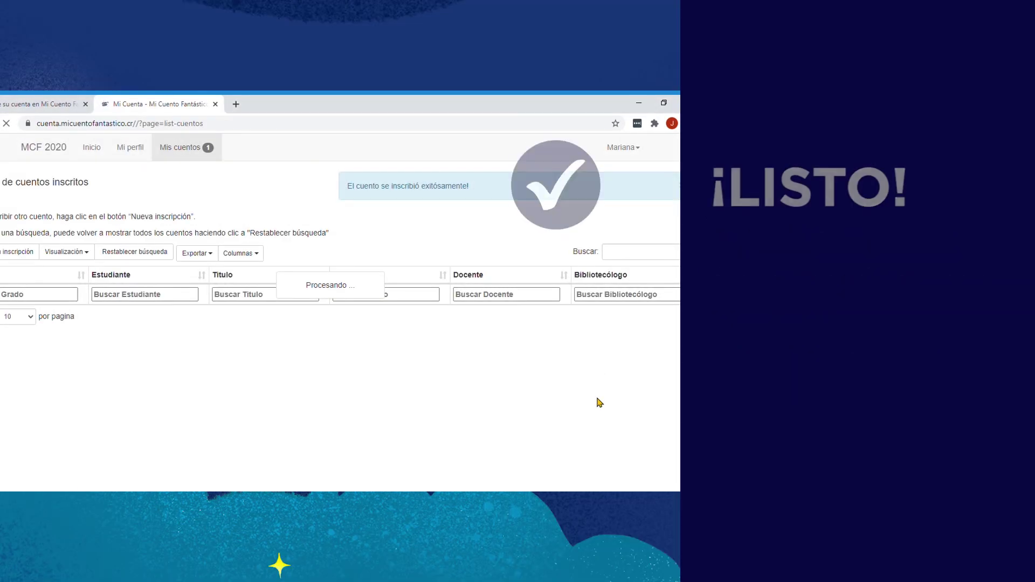